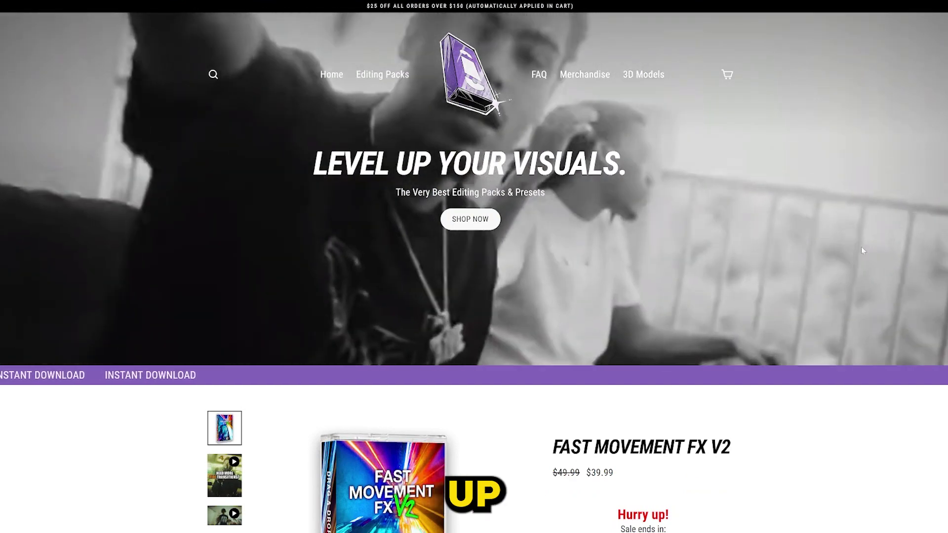
Scroll down the 3D LEAN FX product page and back through the store's pack grid.
{"action": "scroll", "coordinate": [849, 247], "scroll_direction": "down", "scroll_amount": 3}
{"action": "scroll", "coordinate": [846, 258], "scroll_direction": "down", "scroll_amount": 8}
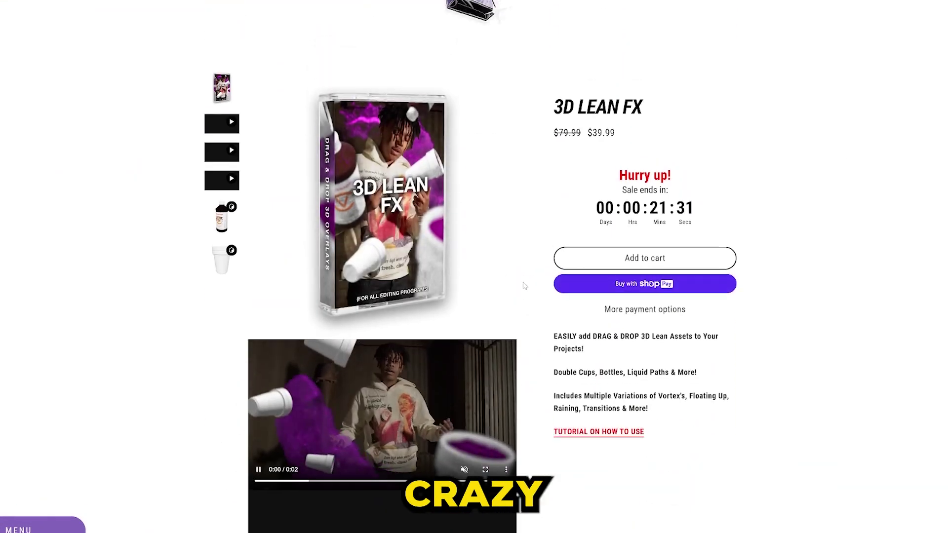
{"action": "scroll", "coordinate": [539, 289], "scroll_direction": "down", "scroll_amount": 6}
{"action": "scroll", "coordinate": [528, 295], "scroll_direction": "down", "scroll_amount": 3}
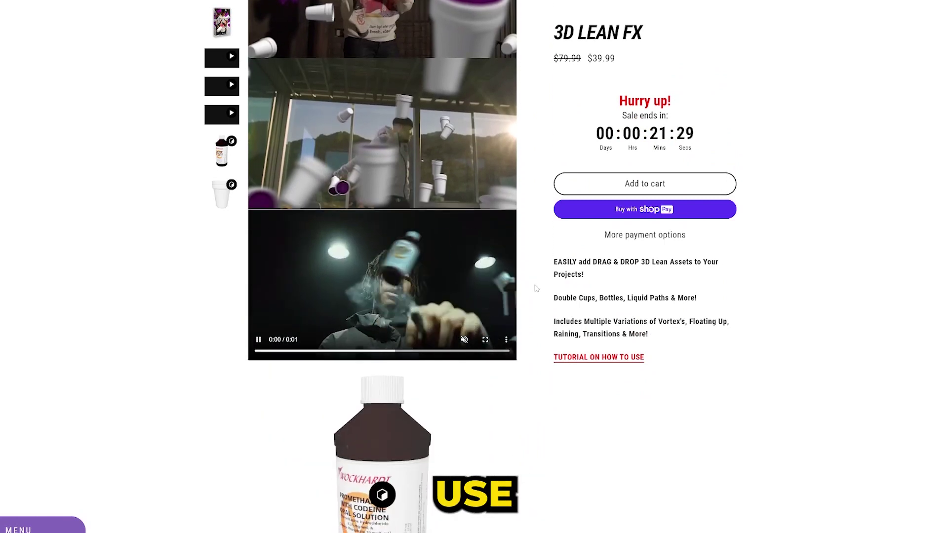
{"action": "scroll", "coordinate": [521, 300], "scroll_direction": "up", "scroll_amount": 5}
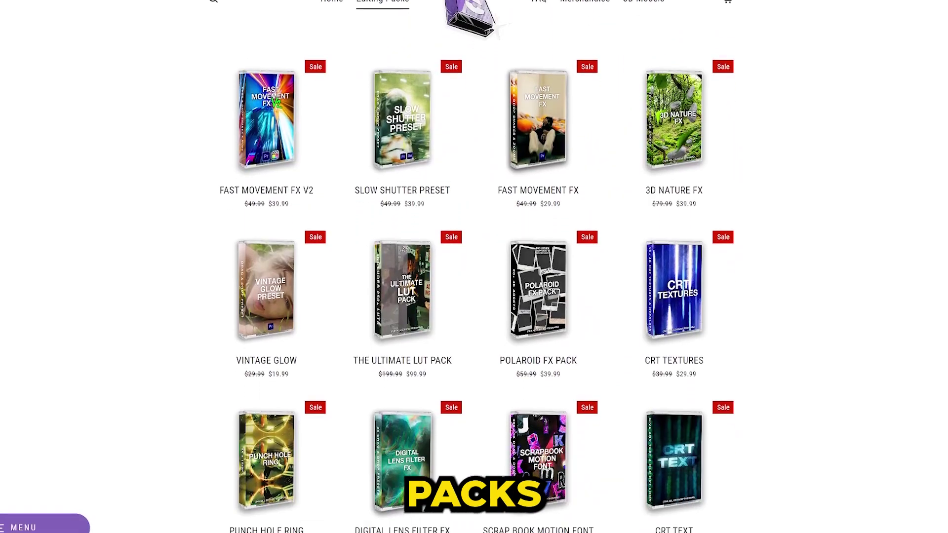
{"action": "scroll", "coordinate": [474, 267], "scroll_direction": "down", "scroll_amount": 5}
{"action": "scroll", "coordinate": [474, 267], "scroll_direction": "down", "scroll_amount": 4}
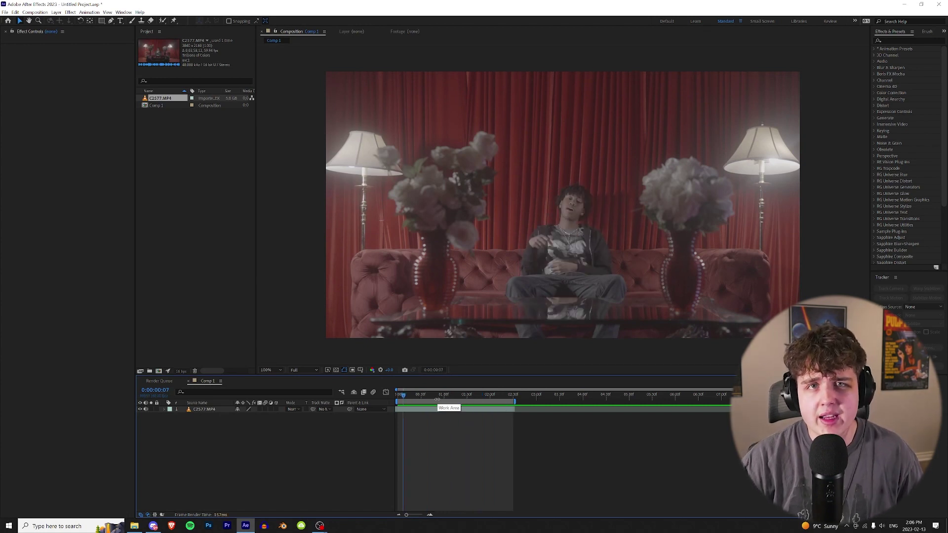
Create a new black solid layer named Flowers above the footage.
{"action": "right_click", "coordinate": [263, 451]}
{"action": "mouse_move", "coordinate": [297, 369]}
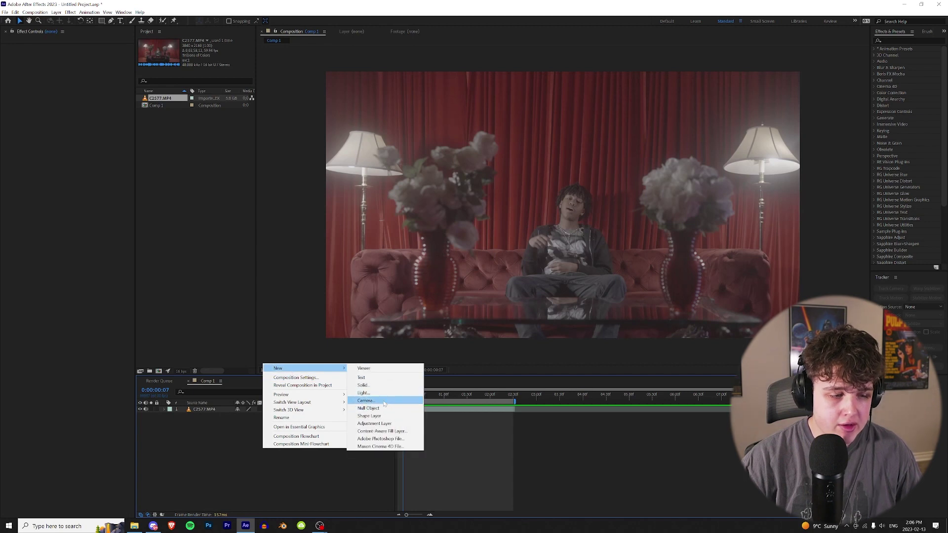
{"action": "left_click", "coordinate": [363, 385]}
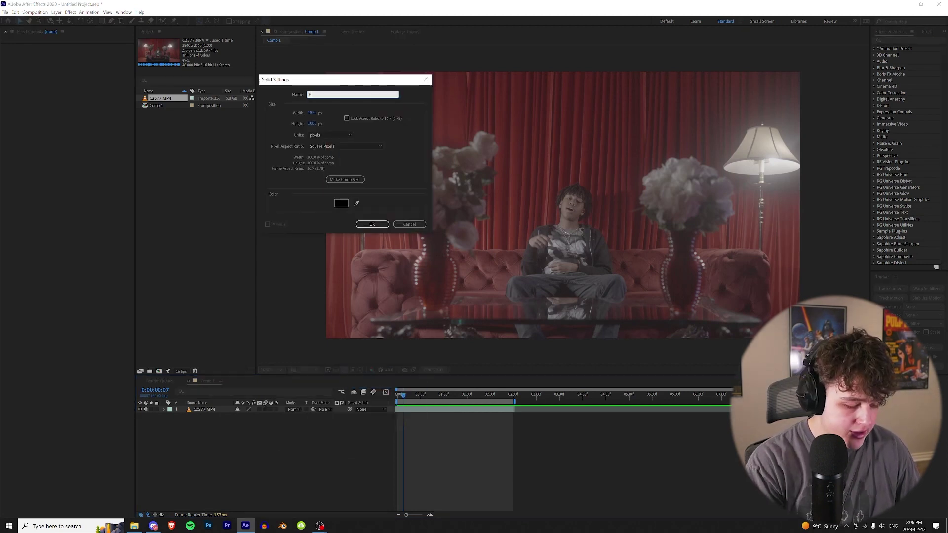
{"action": "key", "text": "Return"}
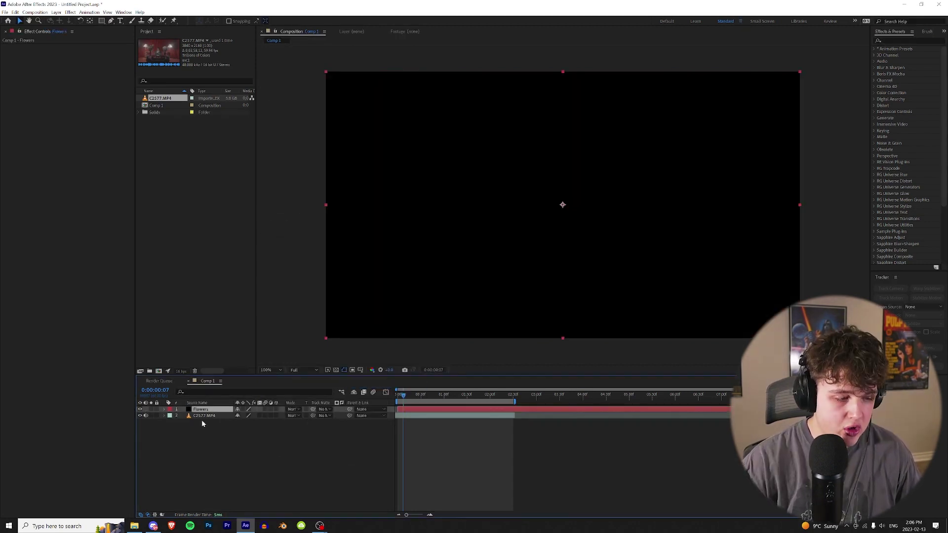
Search Effects & Presets for 'elem' and apply Element to the Flowers layer.
{"action": "left_click", "coordinate": [893, 41]}
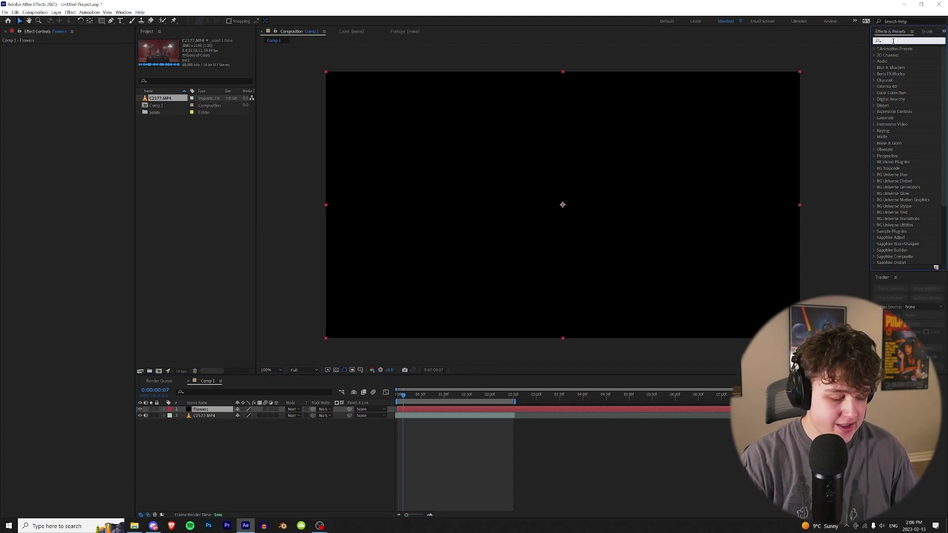
{"action": "type", "text": "elem"}
{"action": "left_click_drag", "start_coordinate": [898, 54], "coordinate": [204, 409]}
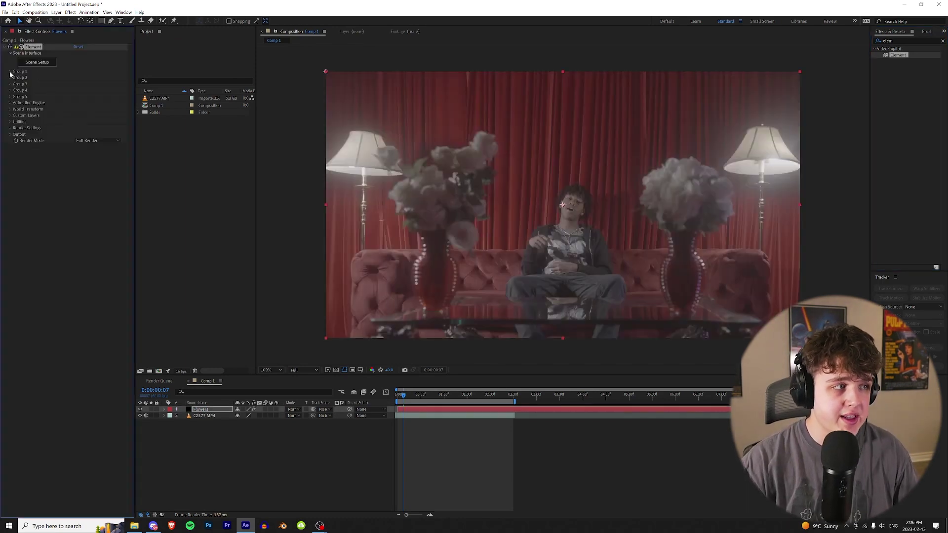
Open Element's Scene Setup, reposition its window, and start importing a 3D model.
{"action": "left_click", "coordinate": [37, 63]}
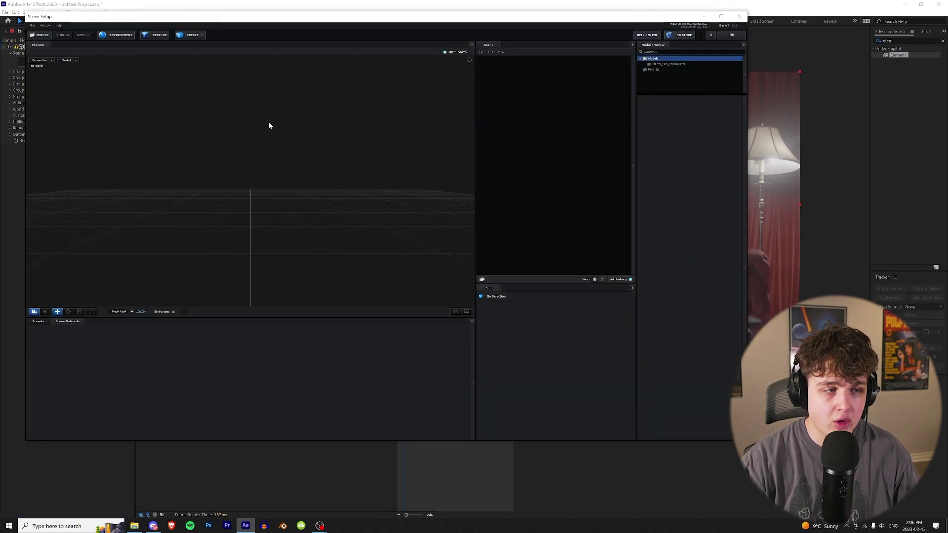
{"action": "left_click_drag", "start_coordinate": [262, 22], "coordinate": [328, 40]}
{"action": "left_click_drag", "start_coordinate": [336, 170], "coordinate": [352, 190]}
{"action": "right_click", "coordinate": [613, 126]}
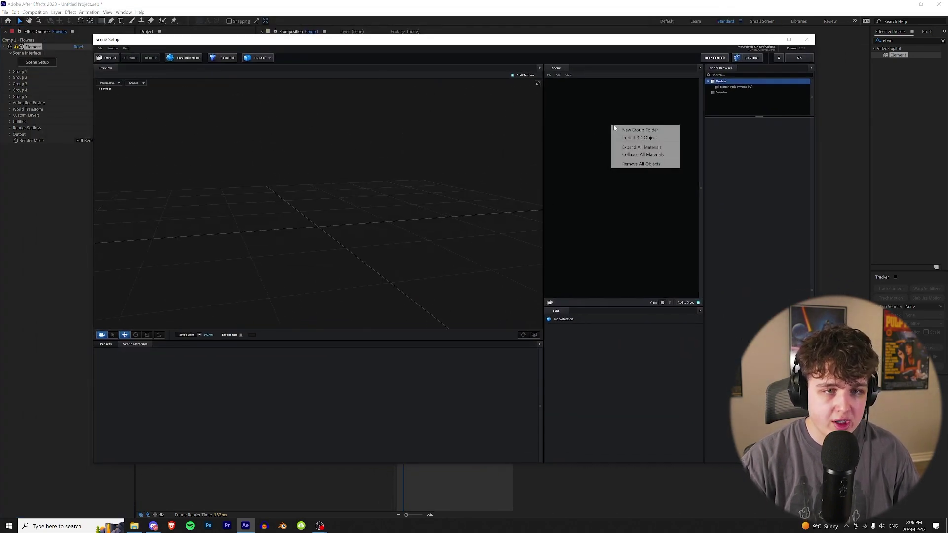
{"action": "left_click", "coordinate": [623, 136]}
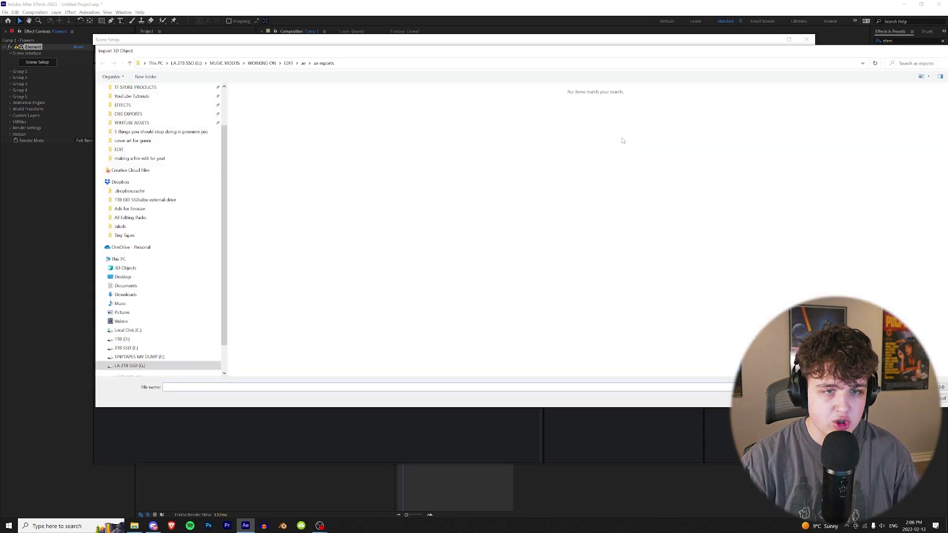
Pick the rose .obj from the 2TB SSD's Models > Red Rose folder, aligned to Bottom.
{"action": "left_click", "coordinate": [127, 322]}
{"action": "double_click", "coordinate": [331, 178]}
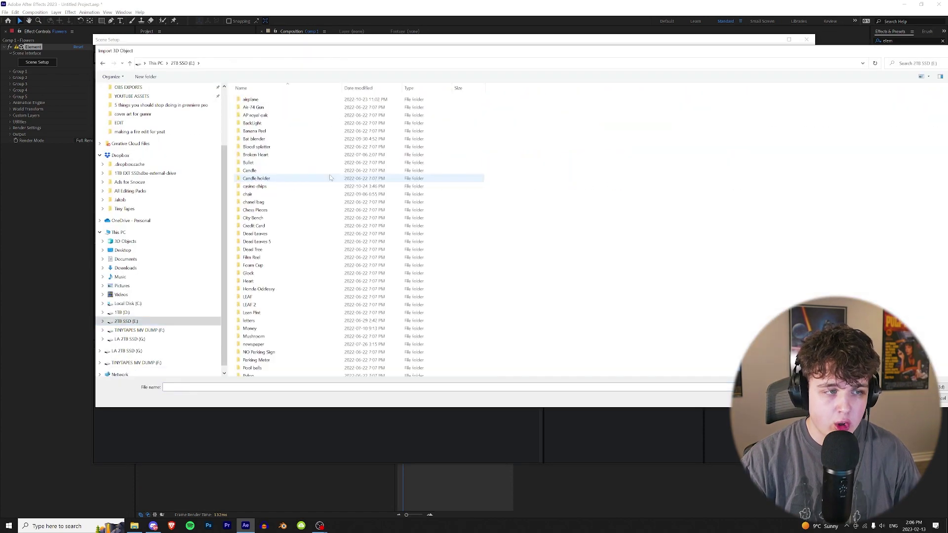
{"action": "scroll", "coordinate": [399, 253], "scroll_direction": "down", "scroll_amount": 7}
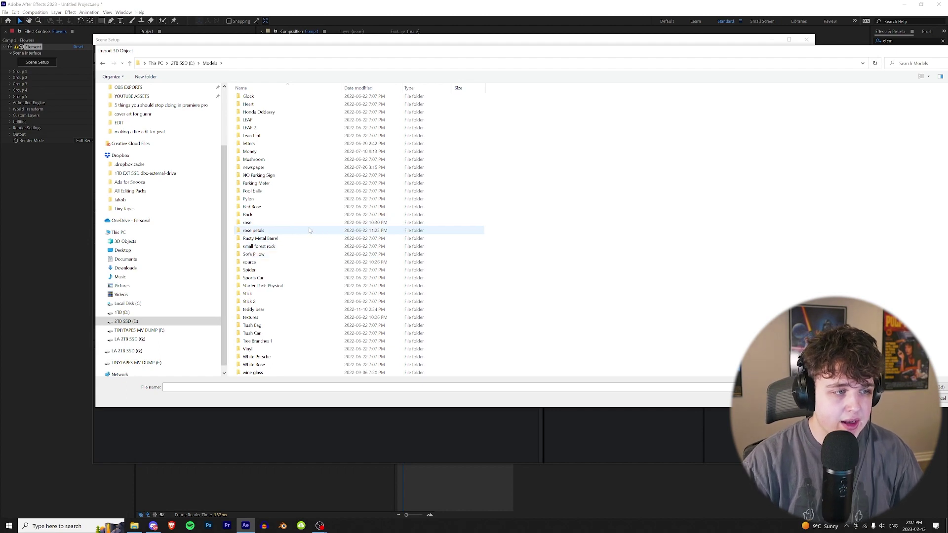
{"action": "left_click", "coordinate": [299, 208]}
{"action": "double_click", "coordinate": [299, 211]}
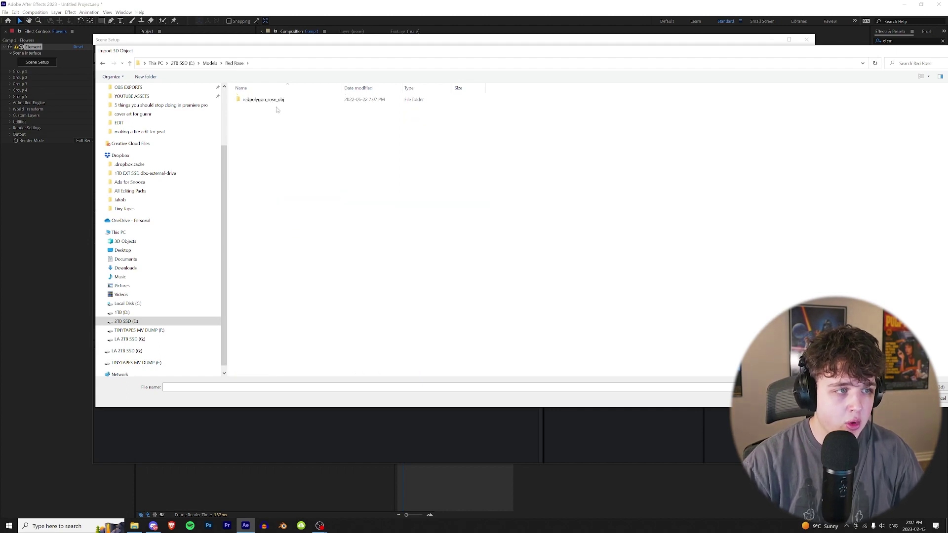
{"action": "double_click", "coordinate": [267, 97]}
{"action": "left_click", "coordinate": [479, 277]}
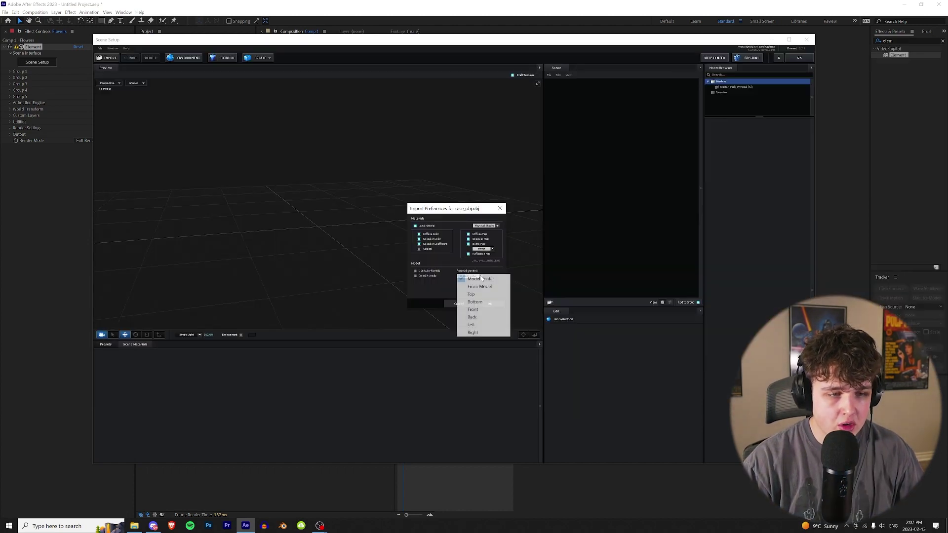
{"action": "left_click", "coordinate": [495, 299]}
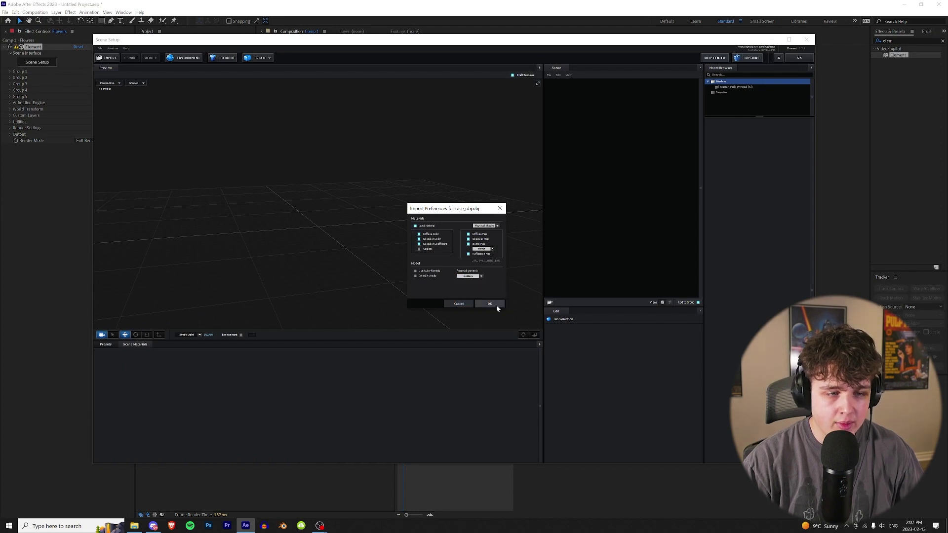
Import the rose with Normalize Size, select its rose_01 material, and apply the scene.
{"action": "left_click", "coordinate": [489, 303]}
{"action": "left_click_drag", "start_coordinate": [437, 239], "coordinate": [385, 237]}
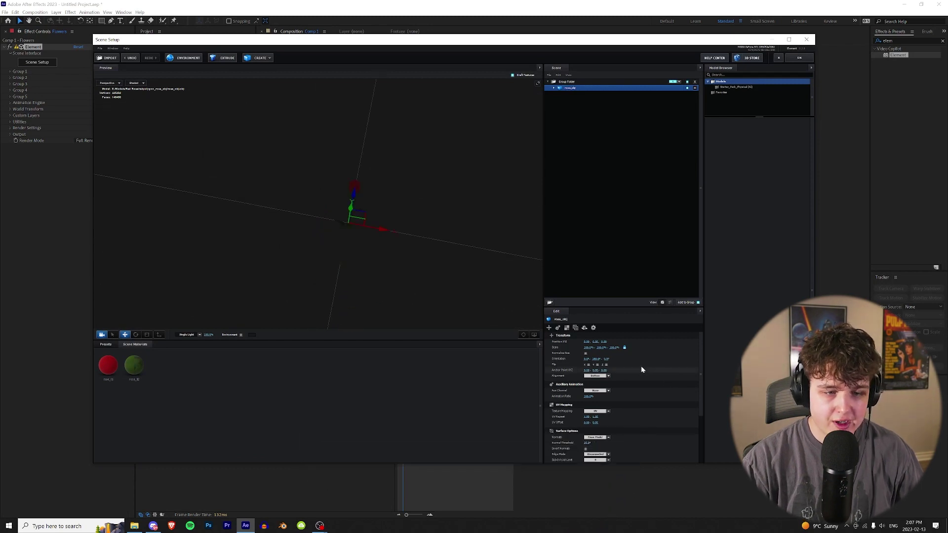
{"action": "left_click", "coordinate": [586, 354]}
{"action": "scroll", "coordinate": [421, 227], "scroll_direction": "down", "scroll_amount": 5}
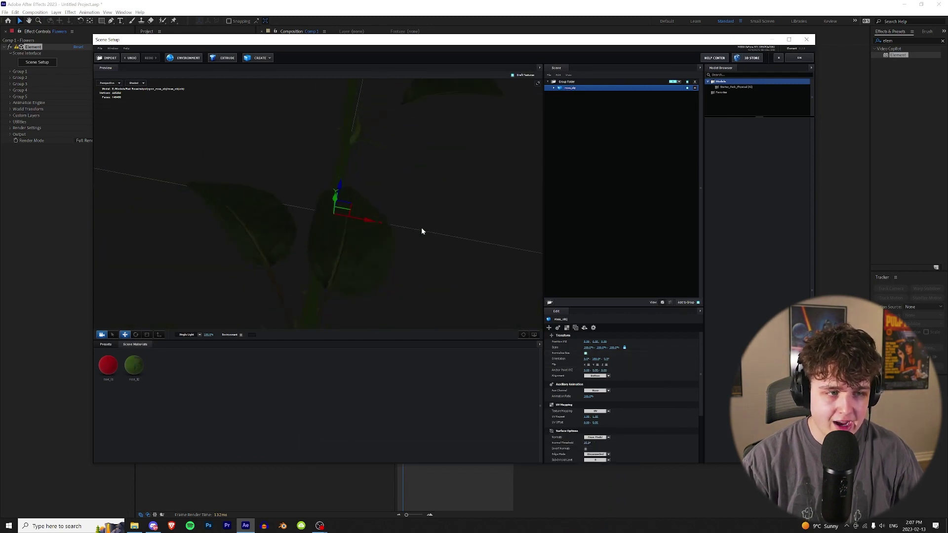
{"action": "left_click_drag", "start_coordinate": [412, 192], "coordinate": [384, 186]}
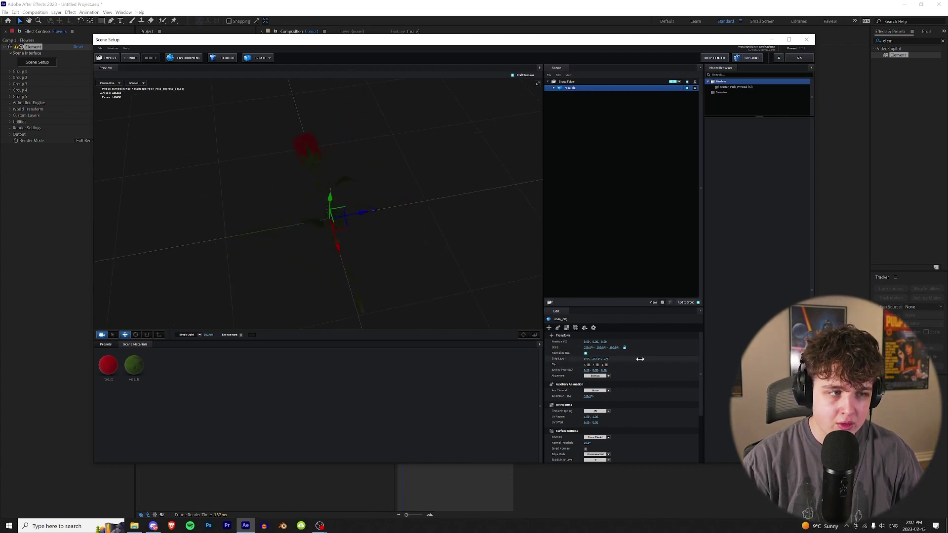
{"action": "left_click_drag", "start_coordinate": [356, 208], "coordinate": [536, 94]}
{"action": "left_click", "coordinate": [576, 94]}
{"action": "left_click_drag", "start_coordinate": [518, 212], "coordinate": [452, 179]}
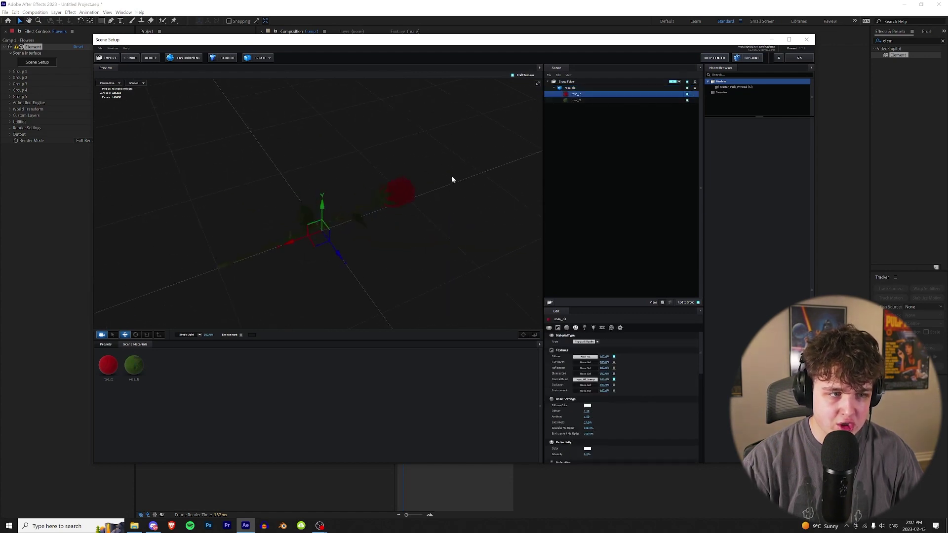
{"action": "left_click", "coordinate": [796, 58]}
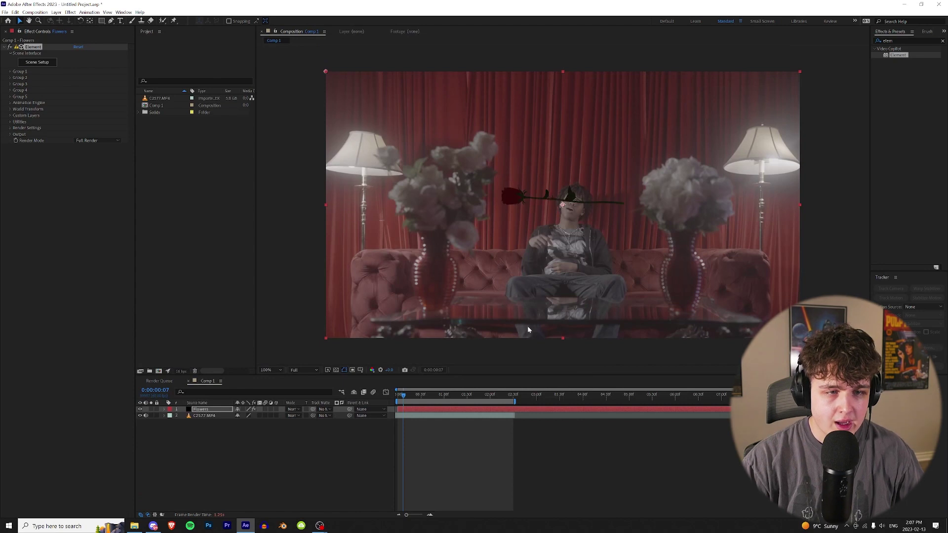
Check the rose over the couch at 0:00:01:27, then switch to Photoshop.
{"action": "left_click_drag", "start_coordinate": [427, 398], "coordinate": [464, 395]}
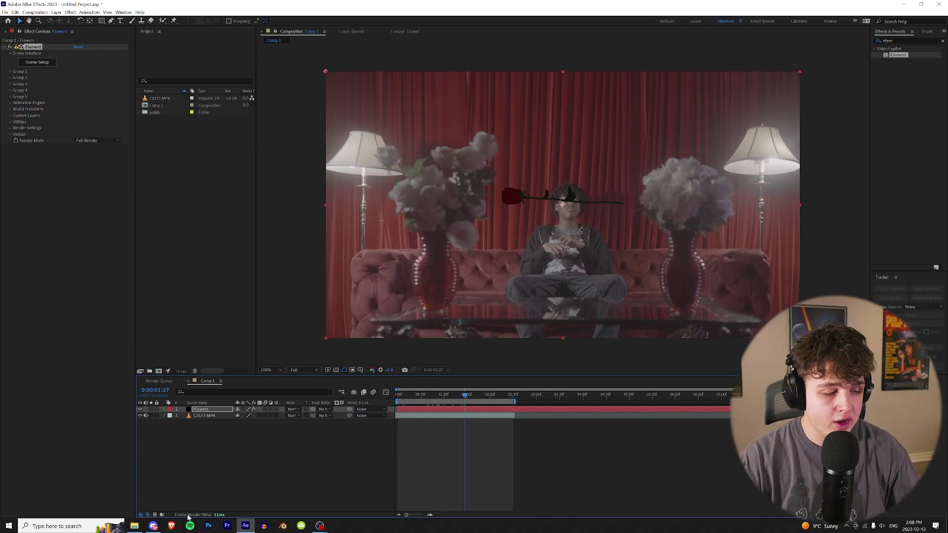
{"action": "left_click", "coordinate": [209, 525]}
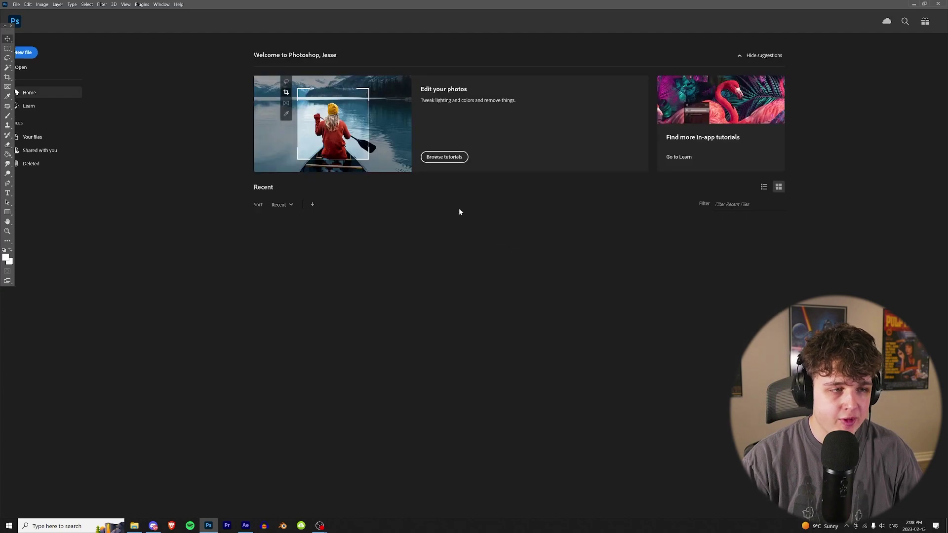
Open the rose_01 petal texture from the Red Rose model's texture folder.
{"action": "left_click", "coordinate": [22, 67]}
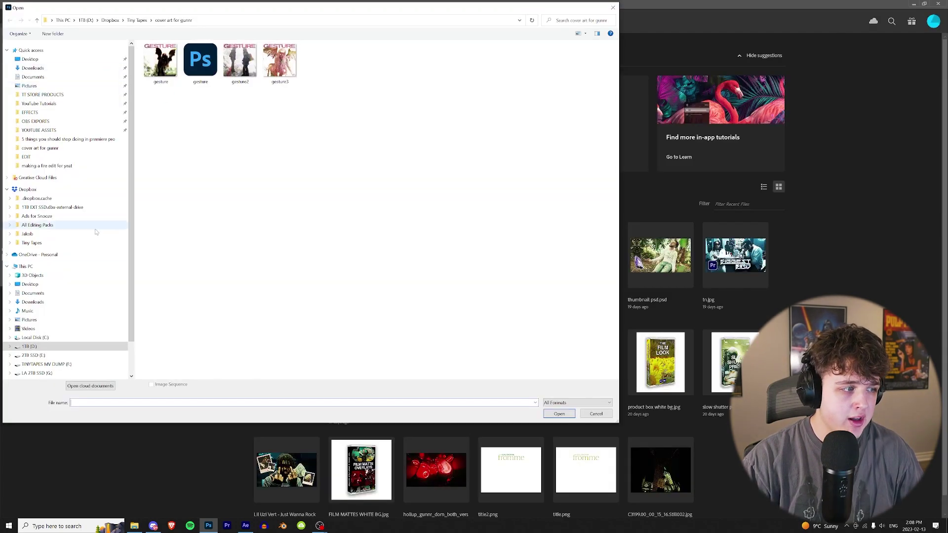
{"action": "left_click", "coordinate": [49, 356]}
{"action": "double_click", "coordinate": [400, 126]}
{"action": "double_click", "coordinate": [191, 320]}
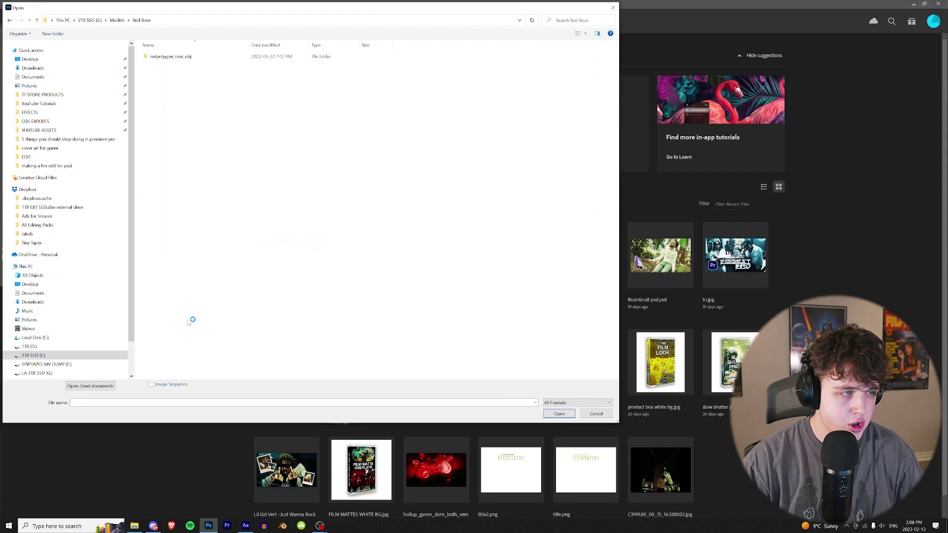
{"action": "double_click", "coordinate": [174, 59]}
{"action": "double_click", "coordinate": [155, 54]}
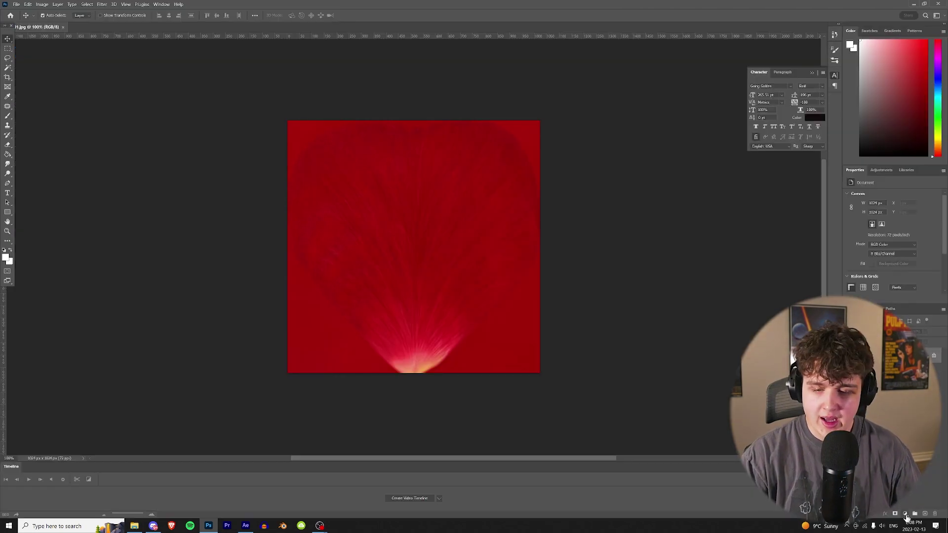
Add a Hue/Saturation adjustment with Saturation -100 and Lightness +22.
{"action": "left_click", "coordinate": [906, 514]}
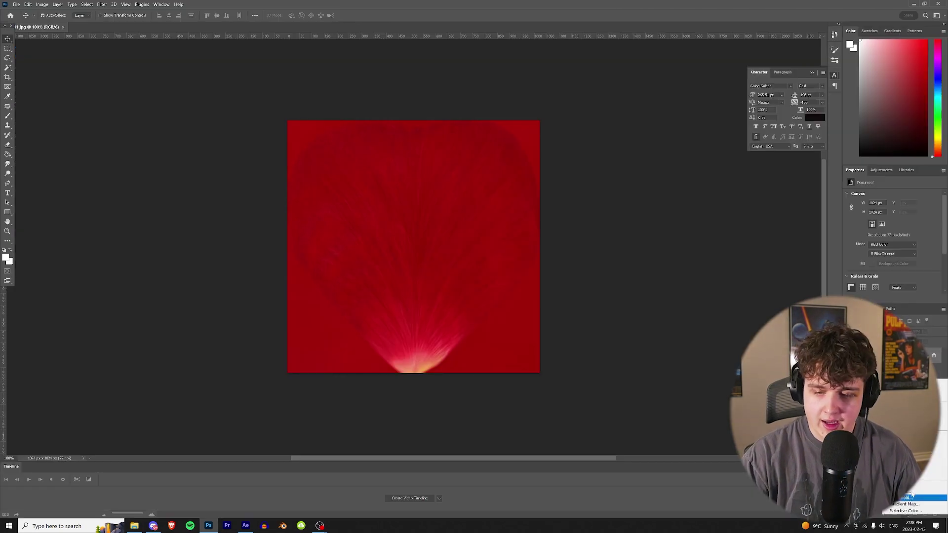
{"action": "left_click", "coordinate": [924, 443]}
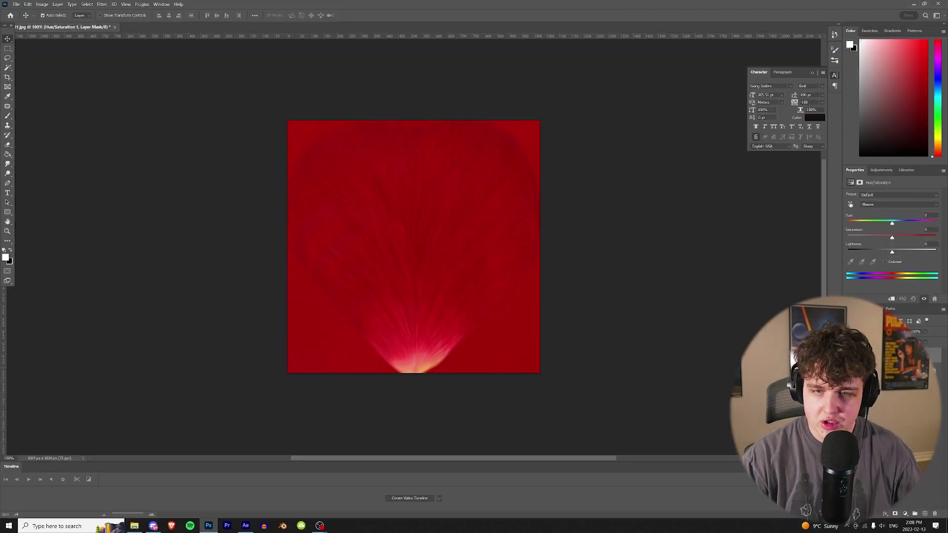
{"action": "left_click_drag", "start_coordinate": [892, 238], "coordinate": [730, 243]}
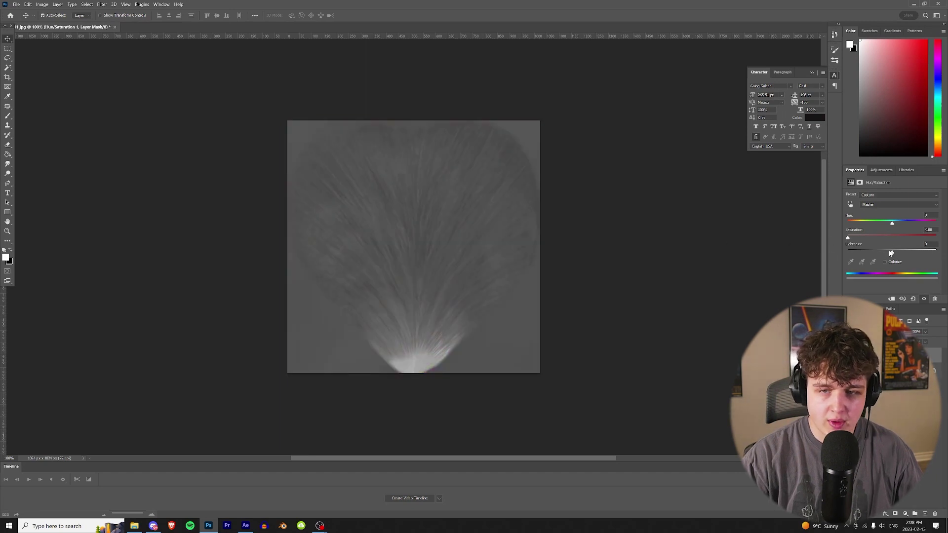
{"action": "left_click_drag", "start_coordinate": [893, 252], "coordinate": [906, 255]}
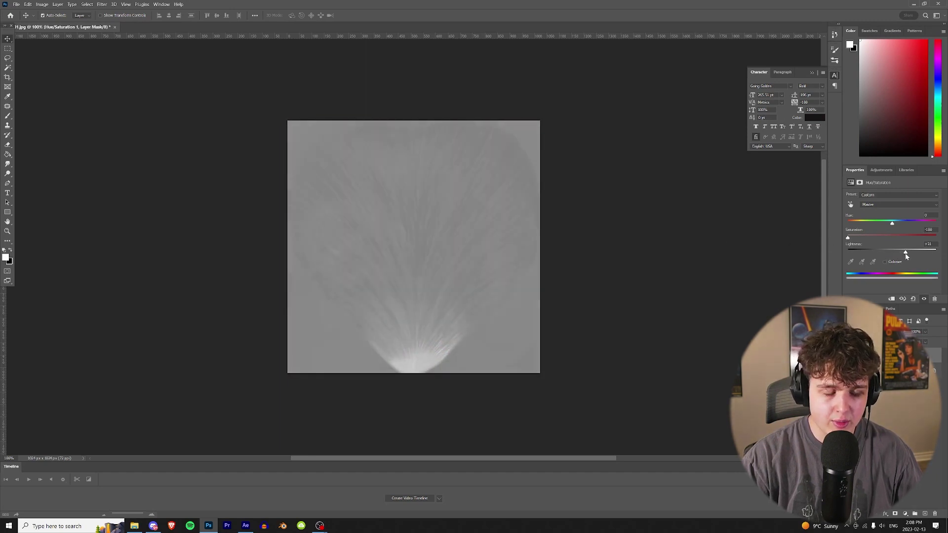
Add a Brightness/Contrast adjustment with Brightness 61 and Contrast 100.
{"action": "left_click", "coordinate": [905, 514]}
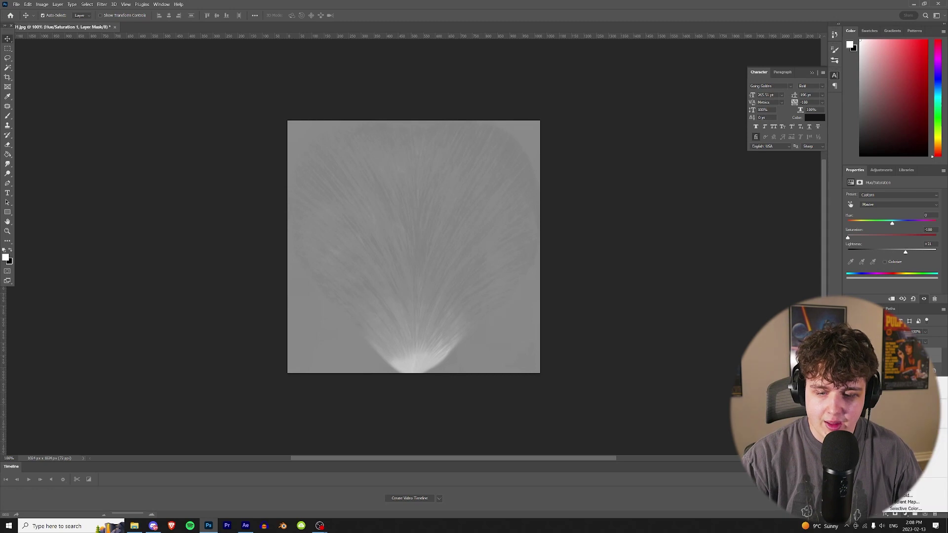
{"action": "left_click", "coordinate": [911, 405]}
{"action": "left_click_drag", "start_coordinate": [891, 218], "coordinate": [942, 232]}
{"action": "mouse_move", "coordinate": [910, 216]}
{"action": "left_mouse_down"}
{"action": "mouse_move", "coordinate": [920, 216]}
{"action": "mouse_move", "coordinate": [910, 216]}
{"action": "left_mouse_up"}
{"action": "left_click_drag", "start_coordinate": [533, 270], "coordinate": [531, 257]}
{"action": "left_click", "coordinate": [584, 254]}
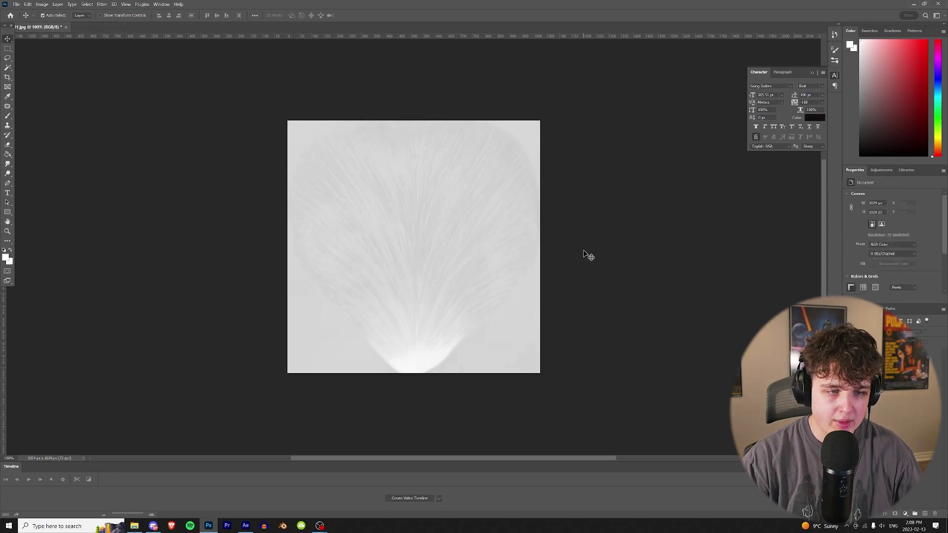
{"action": "key", "text": "alt+ctrl+s"}
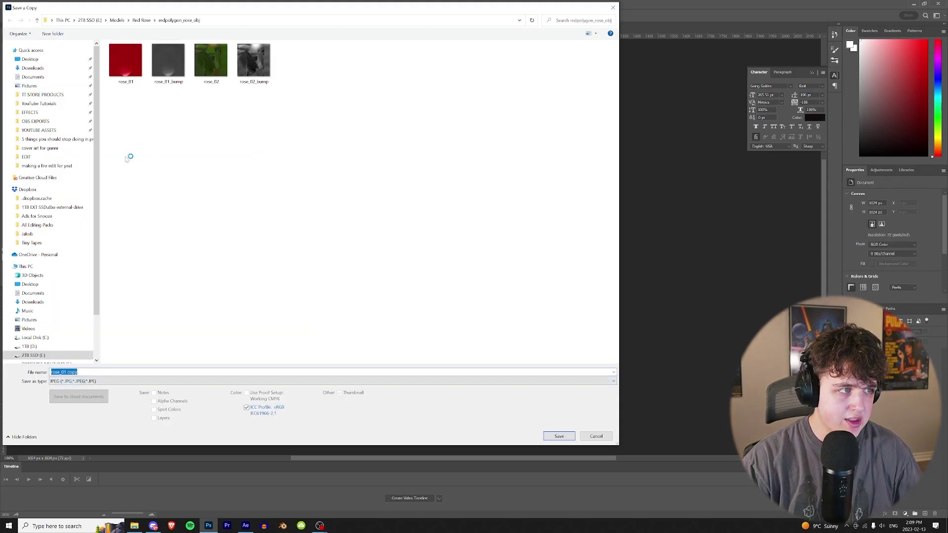
Name the copy 'rose_01 white' and save it in JPEG format.
{"action": "type", "text": "_01"}
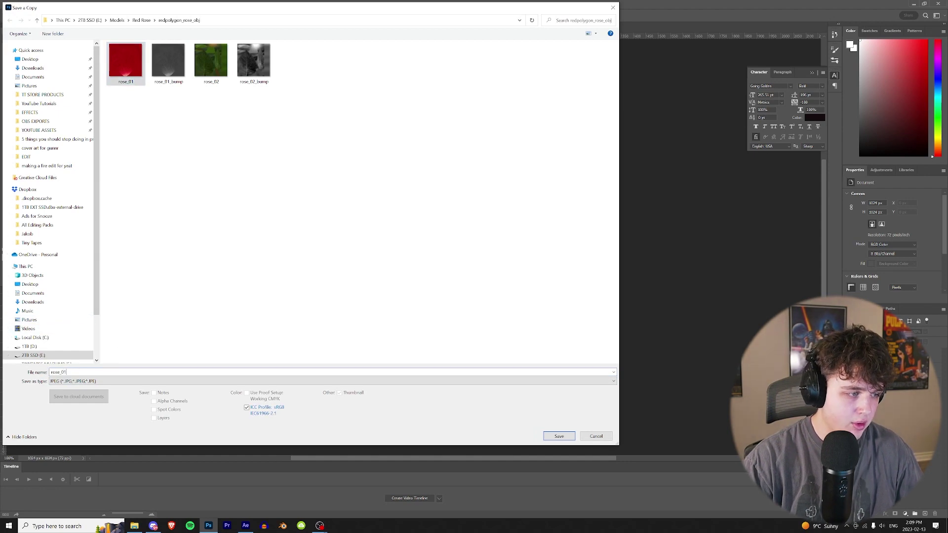
{"action": "type", "text": " white"}
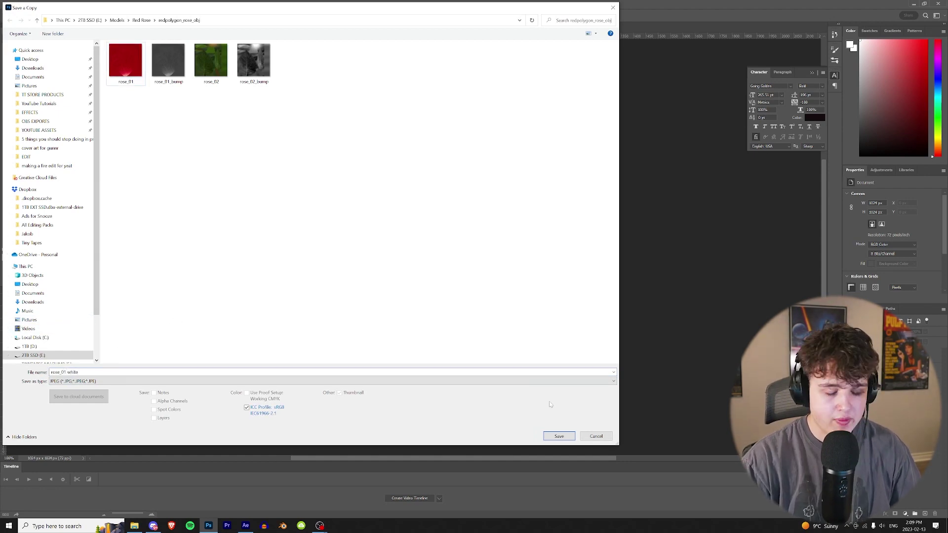
{"action": "left_click", "coordinate": [559, 436]}
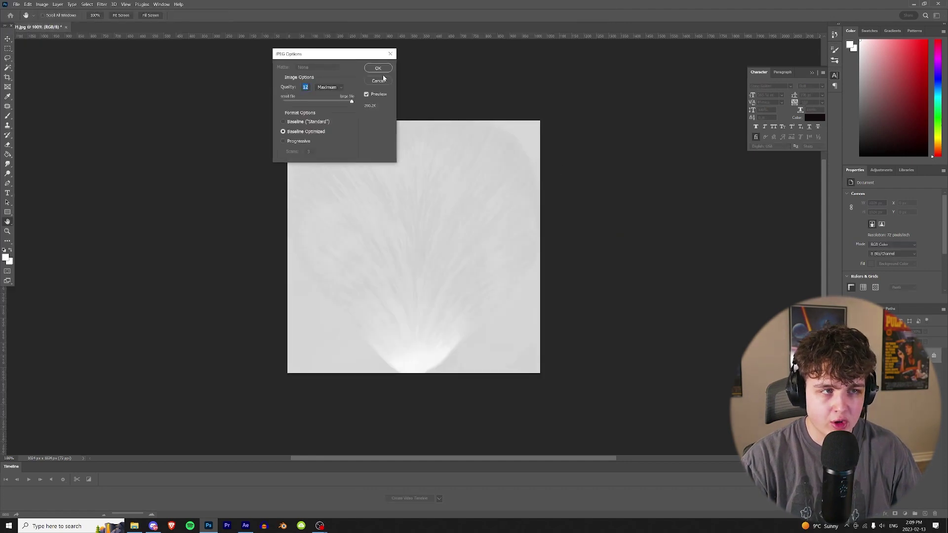
Accept the JPEG options, then load rose_01 white.jpg into the Element rose's Diffuse slot.
{"action": "left_click", "coordinate": [378, 69]}
{"action": "left_click", "coordinate": [245, 526]}
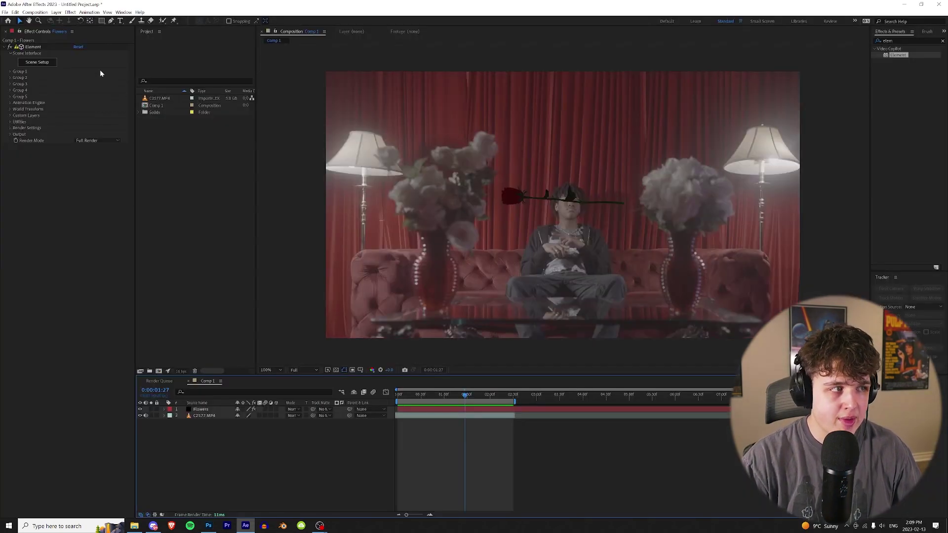
{"action": "left_click", "coordinate": [48, 64]}
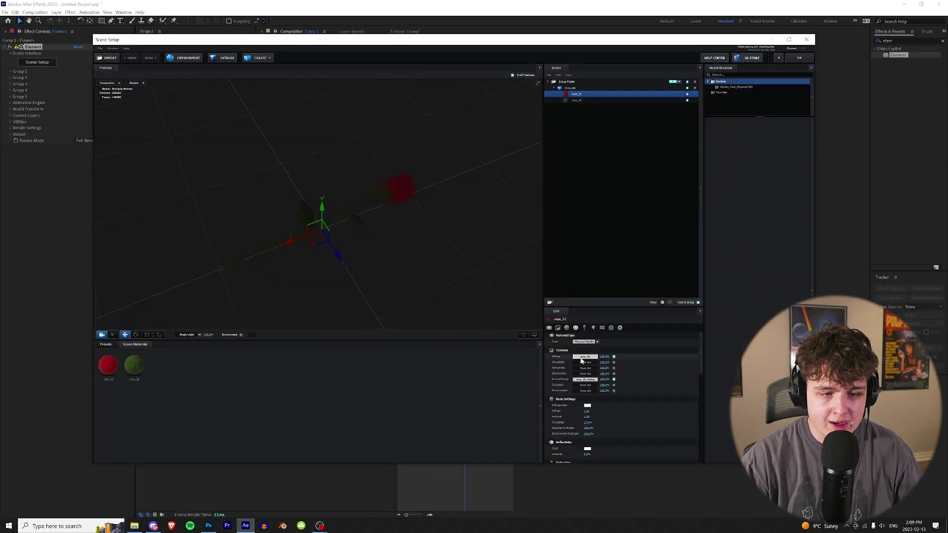
{"action": "left_click", "coordinate": [585, 357]}
{"action": "left_click", "coordinate": [618, 352]}
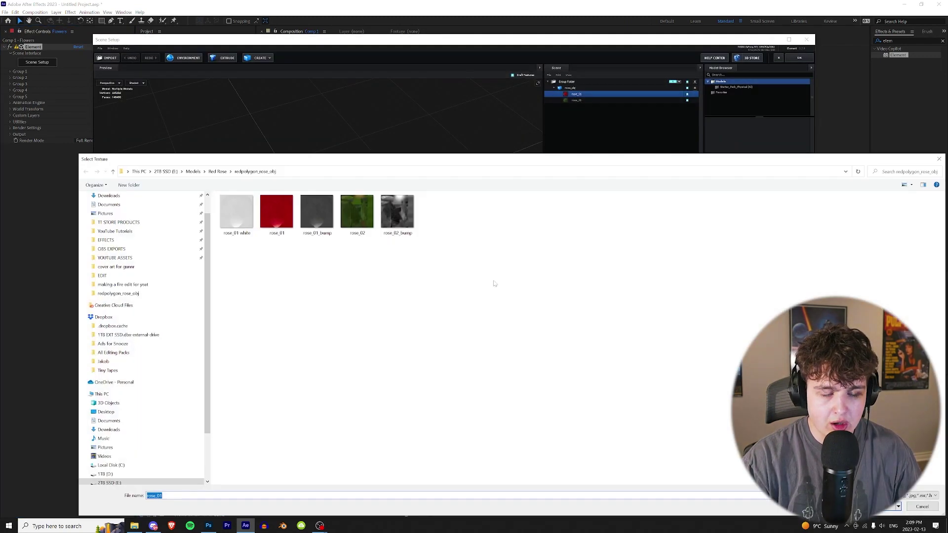
{"action": "double_click", "coordinate": [240, 215]}
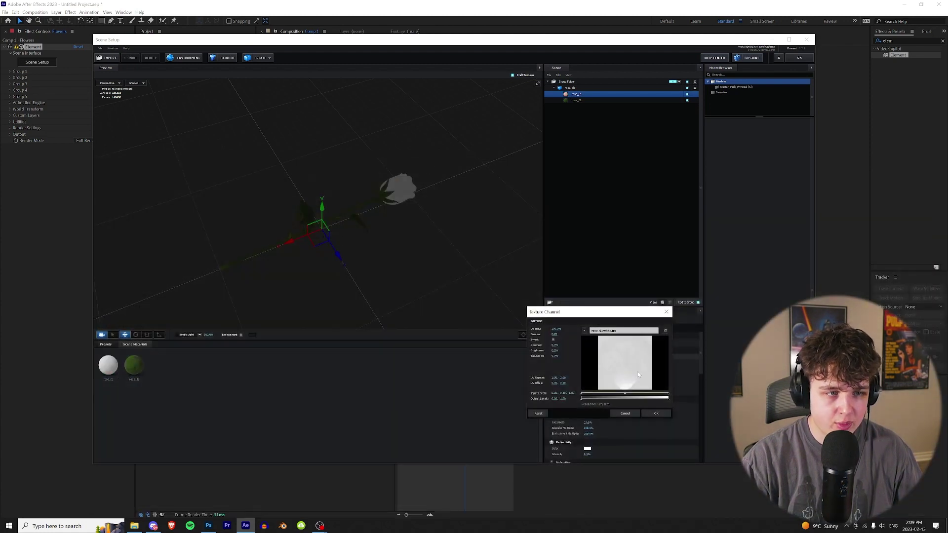
{"action": "left_click", "coordinate": [656, 414]}
Apply the Element scene and scrub the clip to preview the pale-grey rose.
{"action": "left_click", "coordinate": [797, 59]}
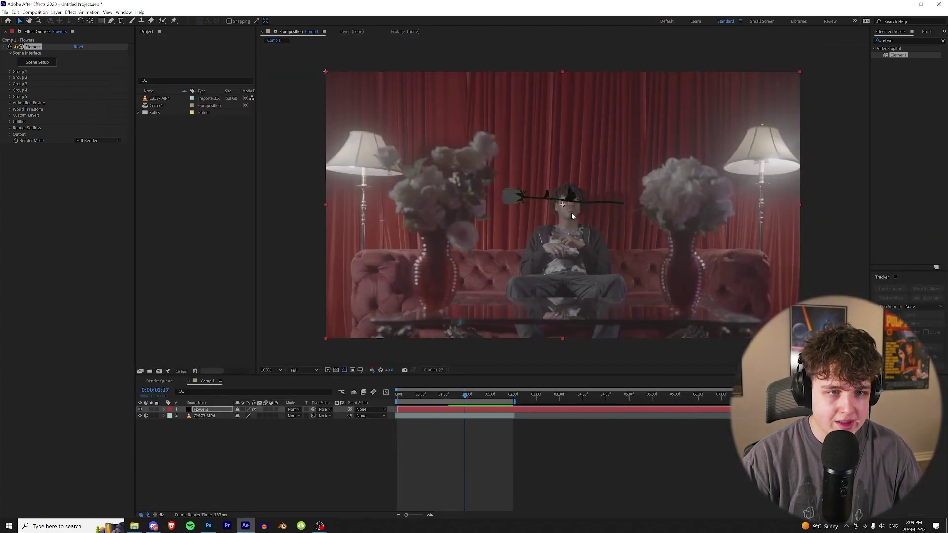
{"action": "mouse_move", "coordinate": [469, 395]}
{"action": "left_mouse_down"}
{"action": "mouse_move", "coordinate": [482, 396]}
{"action": "mouse_move", "coordinate": [458, 396]}
{"action": "left_mouse_up"}
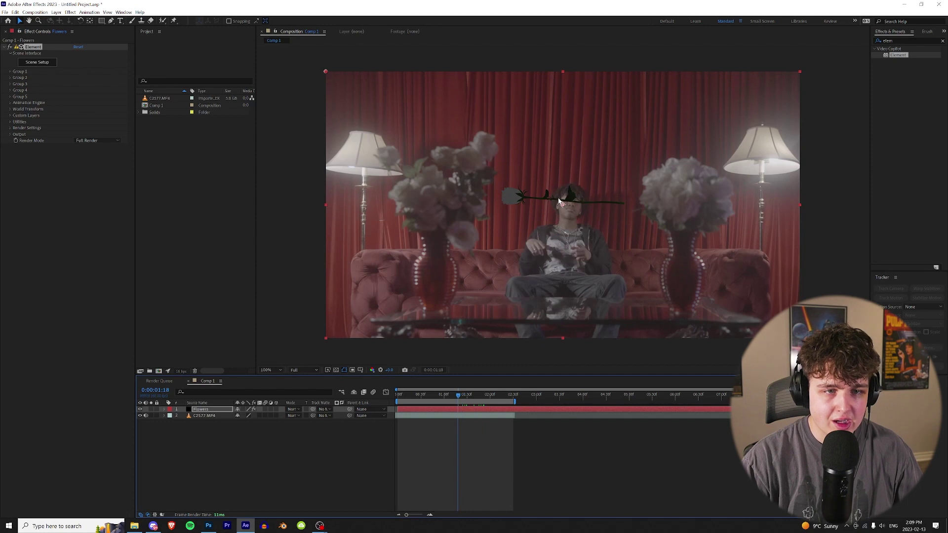
{"action": "scroll", "coordinate": [512, 200], "scroll_direction": "up", "scroll_amount": 2}
{"action": "scroll", "coordinate": [468, 204], "scroll_direction": "down", "scroll_amount": 2}
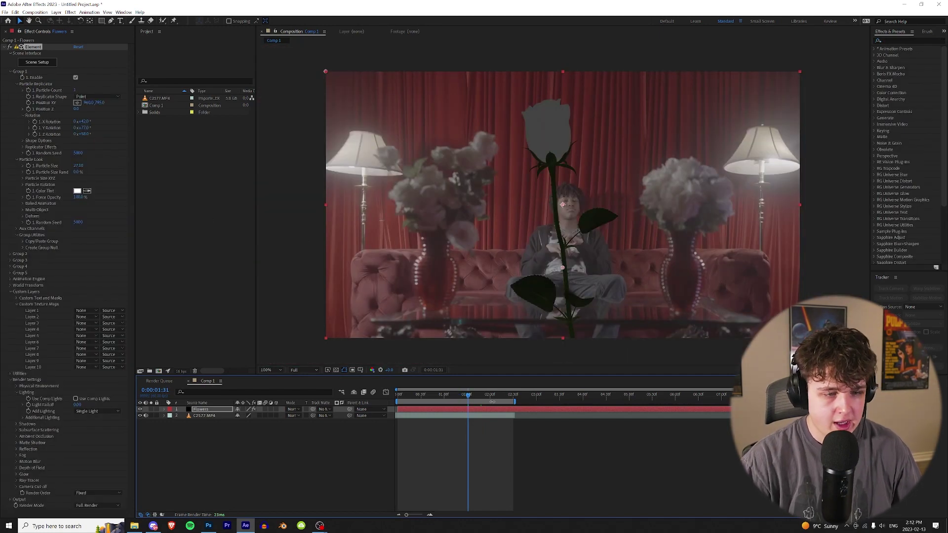
Apply Lumetri Color to the Flowers layer via an Effects search for 'lum'.
{"action": "left_click", "coordinate": [886, 41]}
{"action": "type", "text": "lum"}
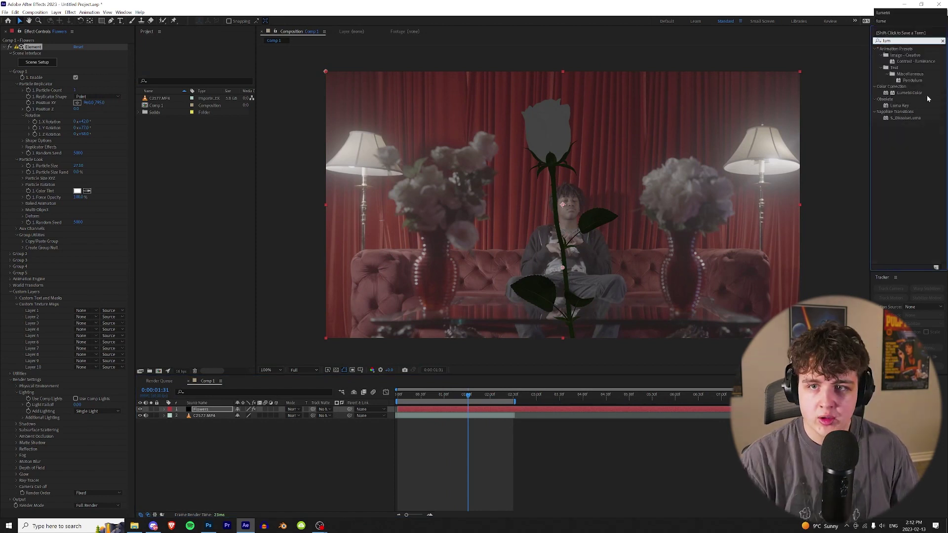
{"action": "double_click", "coordinate": [909, 93]}
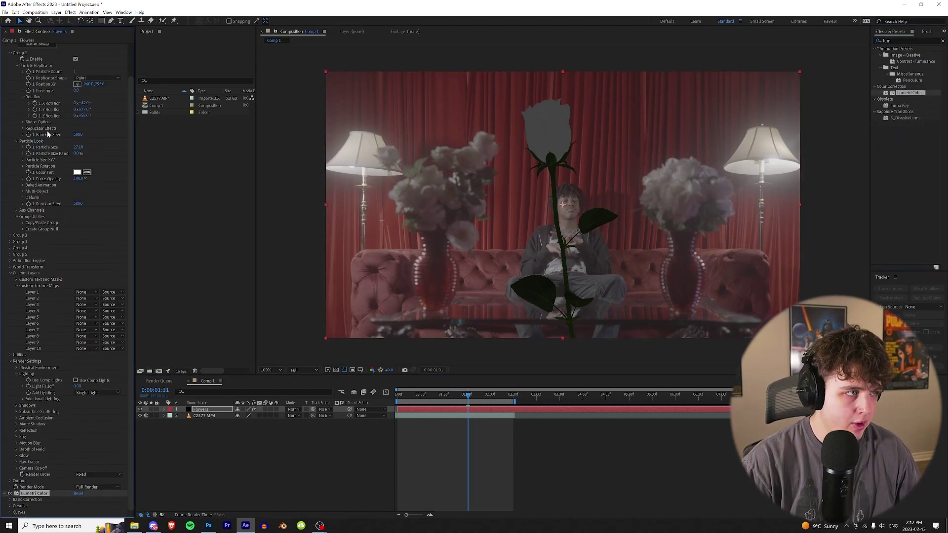
In Basic Correction, raise Exposure to about 2.2 and cool the Temperature.
{"action": "left_click", "coordinate": [28, 60]}
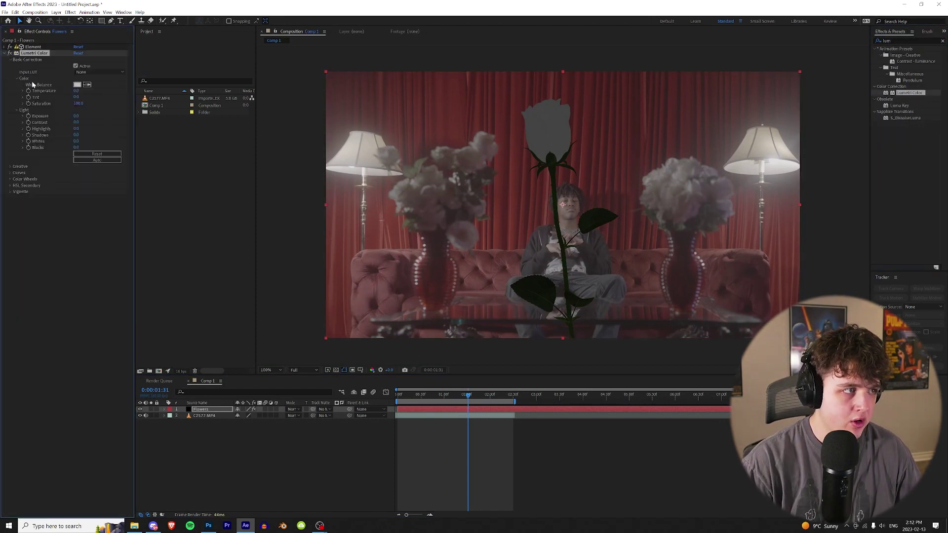
{"action": "left_click_drag", "start_coordinate": [82, 117], "coordinate": [42, 127]}
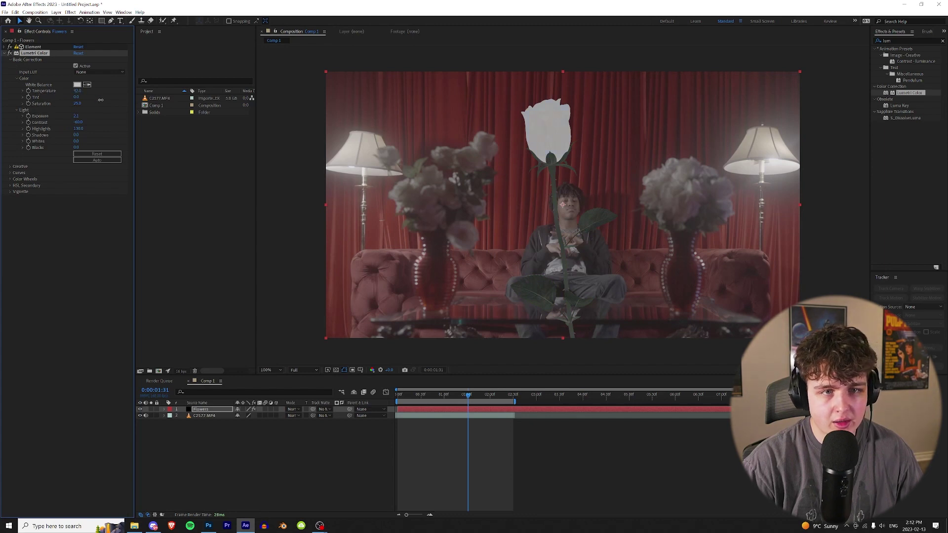
{"action": "left_click_drag", "start_coordinate": [110, 100], "coordinate": [107, 101]}
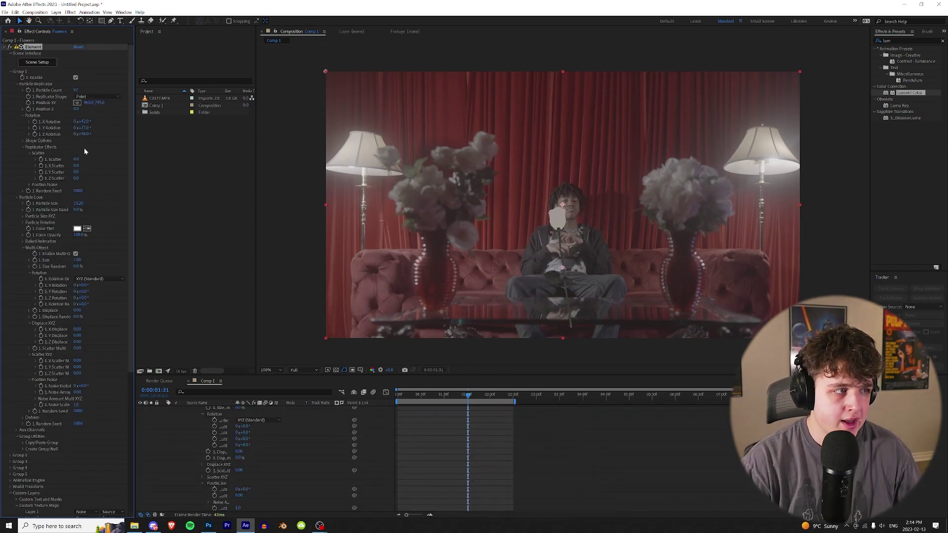
Enlarge the rose, move it toward the left vase, and rotate and tilt it.
{"action": "left_click_drag", "start_coordinate": [79, 203], "coordinate": [141, 89]}
{"action": "left_click_drag", "start_coordinate": [87, 103], "coordinate": [34, 113]}
{"action": "left_click_drag", "start_coordinate": [34, 113], "coordinate": [38, 113]}
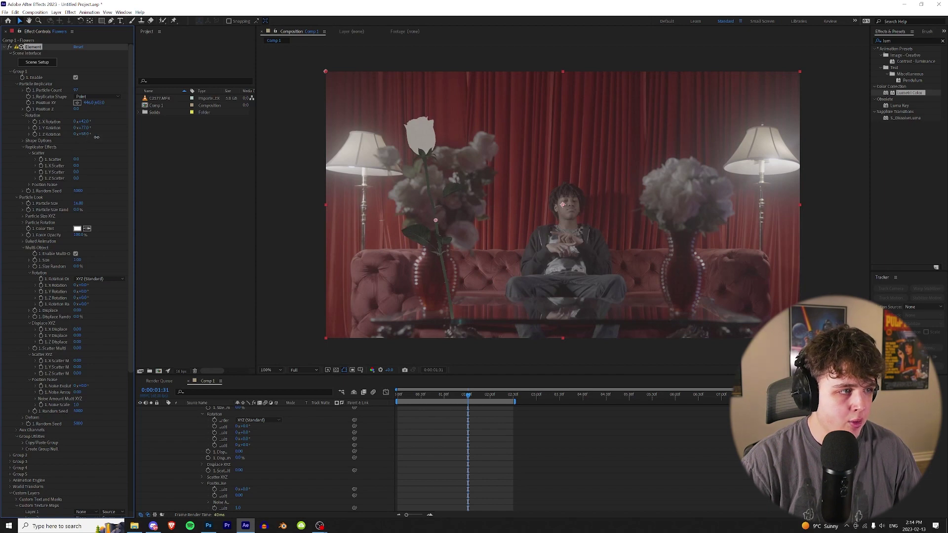
{"action": "mouse_move", "coordinate": [96, 137]}
{"action": "left_mouse_down"}
{"action": "mouse_move", "coordinate": [107, 131]}
{"action": "mouse_move", "coordinate": [81, 134]}
{"action": "left_mouse_up"}
{"action": "left_click_drag", "start_coordinate": [100, 103], "coordinate": [126, 104]}
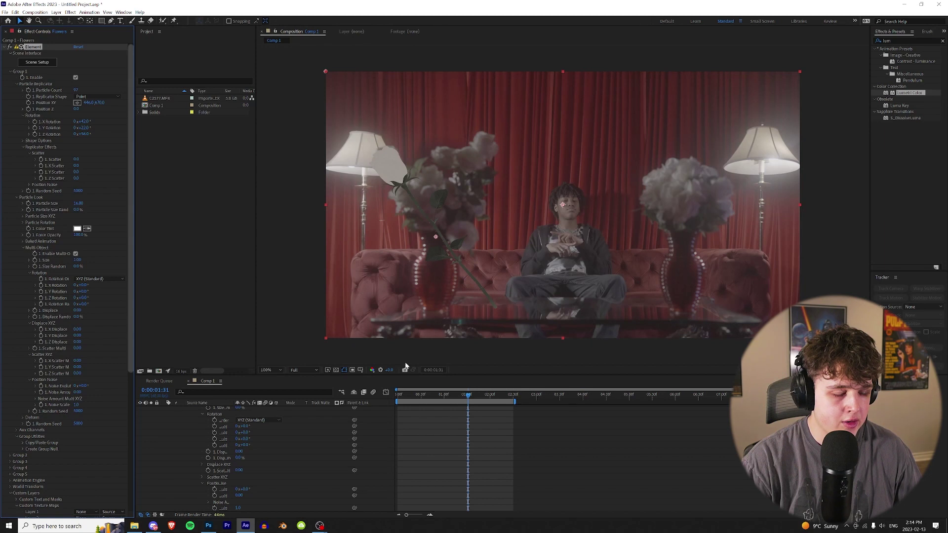
Animate the rose's position, raising it to Y 516 at 0:00:02:30.
{"action": "left_click", "coordinate": [399, 395]}
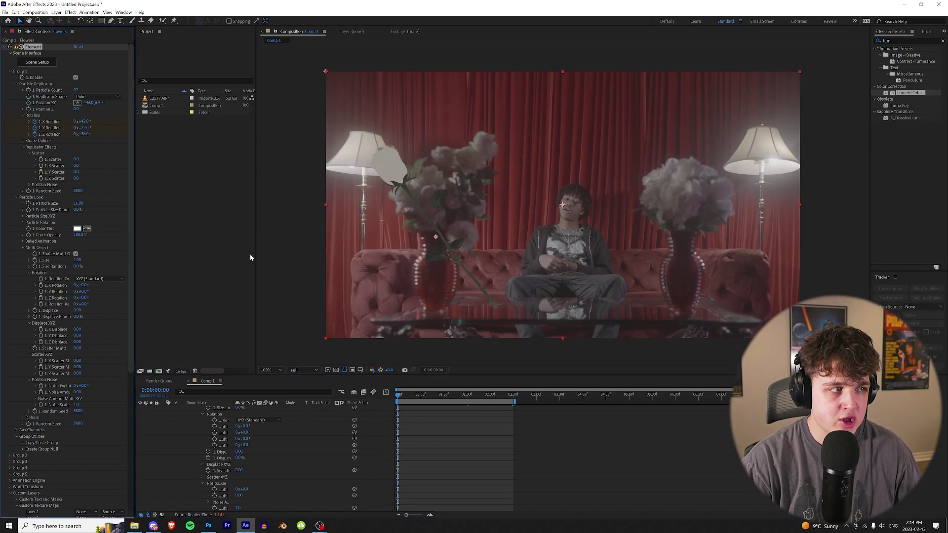
{"action": "left_click", "coordinate": [514, 396]}
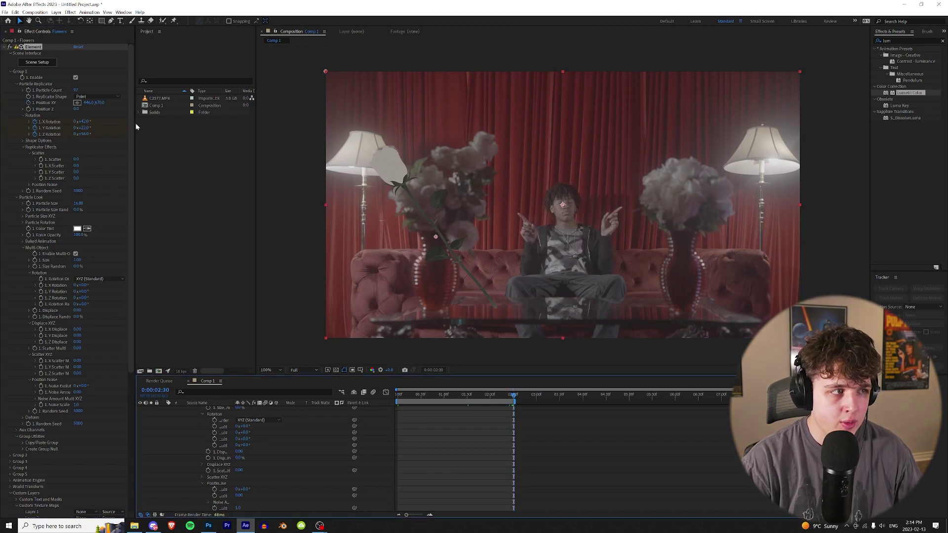
{"action": "left_click", "coordinate": [101, 103]}
{"action": "left_click_drag", "start_coordinate": [101, 104], "coordinate": [77, 136]}
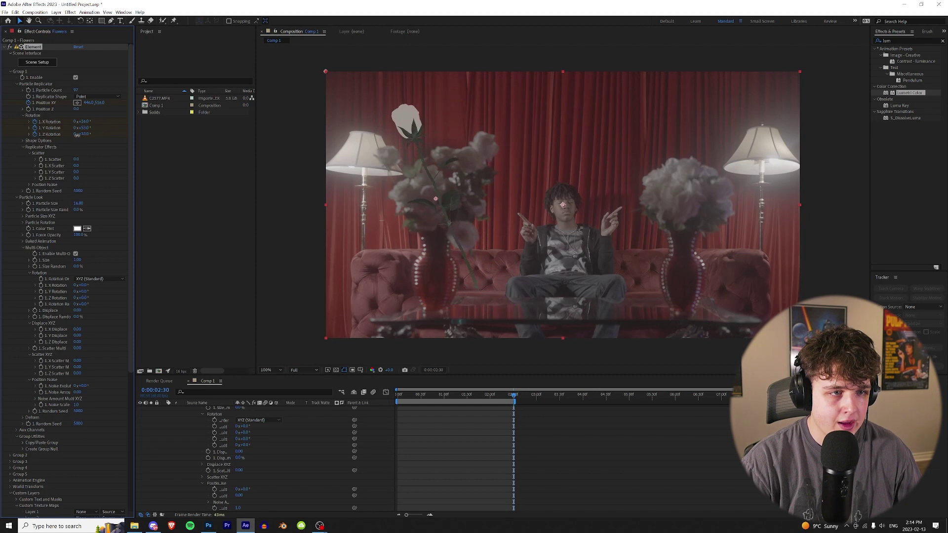
{"action": "key", "text": "Home"}
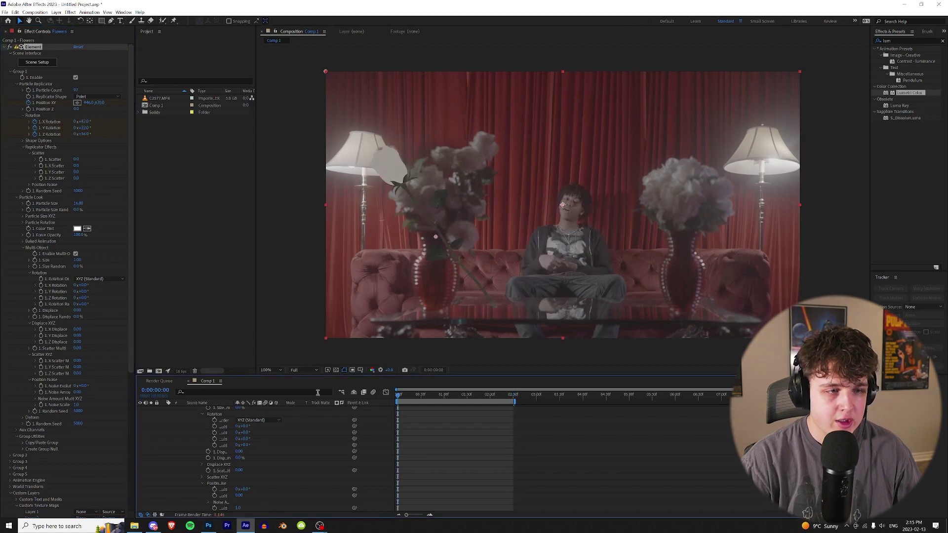
Preview the scene at Quarter resolution, then return the viewer to Full resolution.
{"action": "left_click", "coordinate": [302, 370]}
{"action": "left_click", "coordinate": [313, 417]}
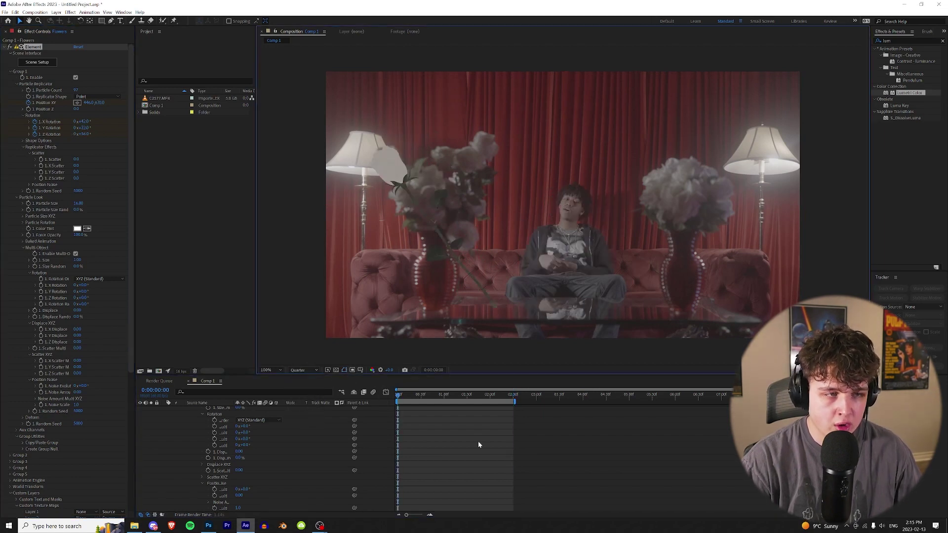
{"action": "key", "text": "space"}
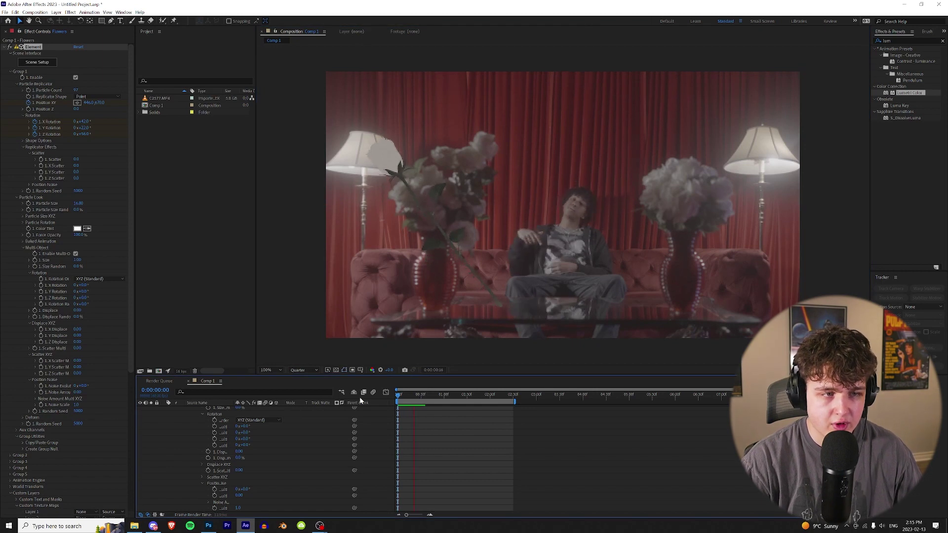
{"action": "left_click", "coordinate": [302, 370]}
{"action": "left_click", "coordinate": [305, 389]}
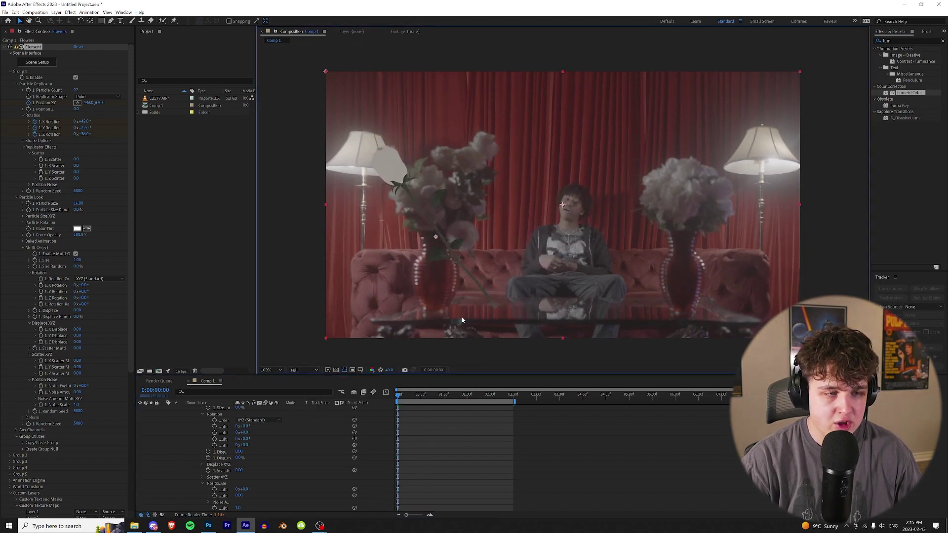
{"action": "scroll", "coordinate": [576, 250], "scroll_direction": "up", "scroll_amount": 1}
{"action": "scroll", "coordinate": [558, 254], "scroll_direction": "down", "scroll_amount": 1}
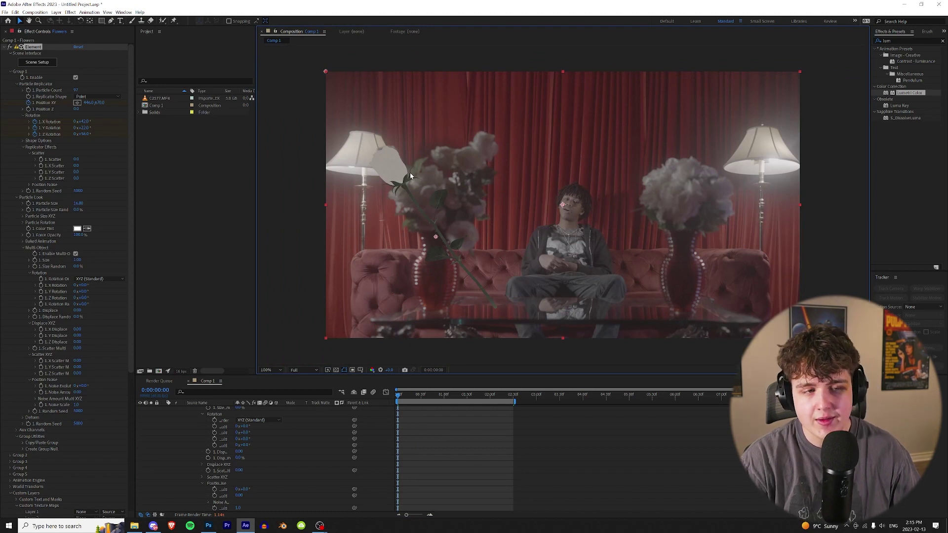
{"action": "left_click", "coordinate": [908, 41]}
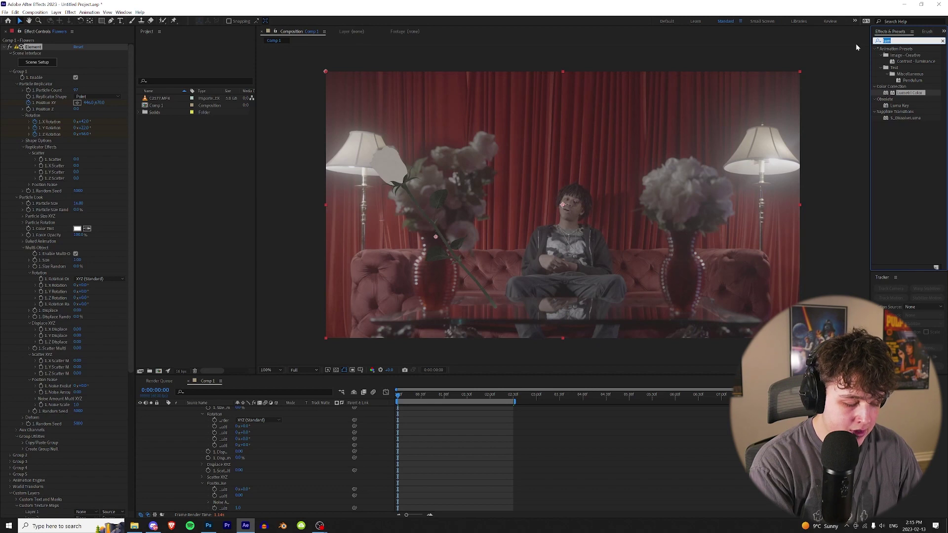
Apply Camera Lens Blur from the 'blur' effect search to the Flowers layer.
{"action": "type", "text": "blur"}
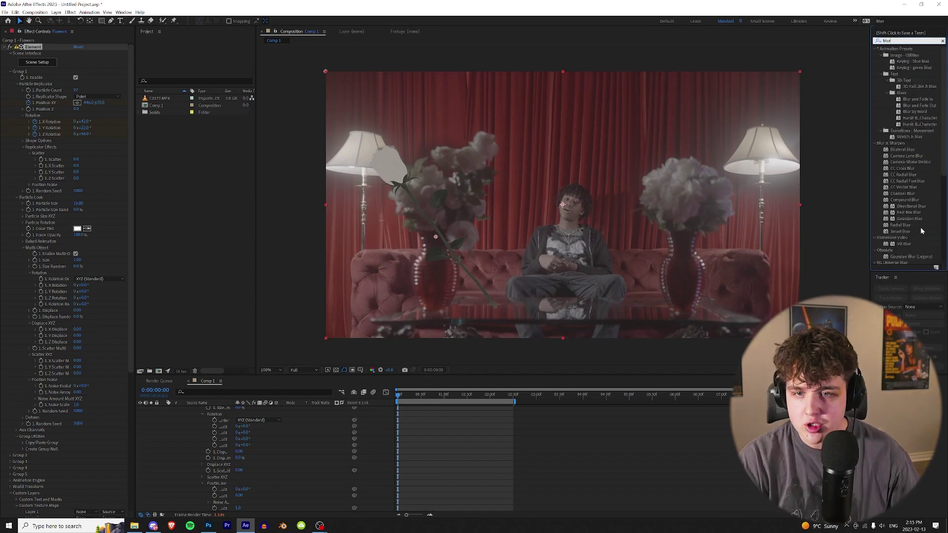
{"action": "left_click", "coordinate": [908, 194]}
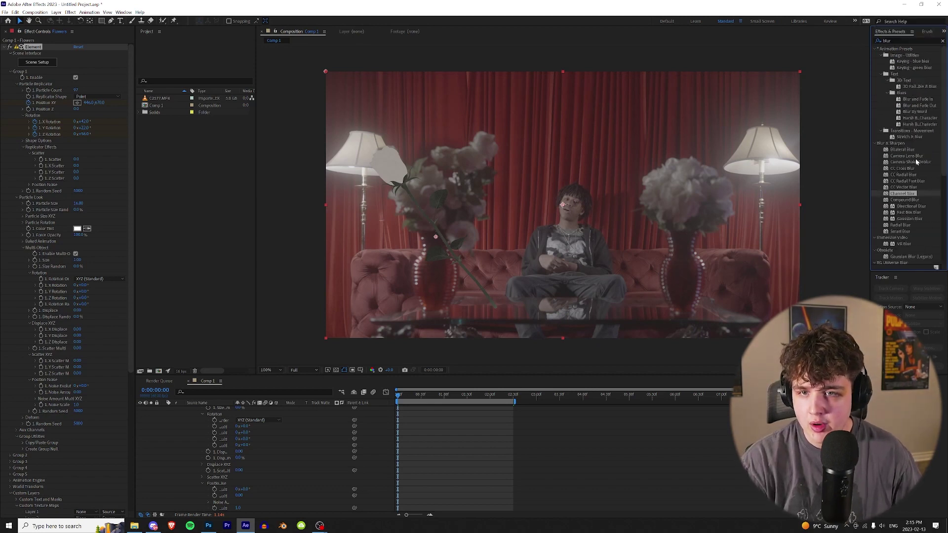
{"action": "left_click_drag", "start_coordinate": [917, 158], "coordinate": [106, 267]}
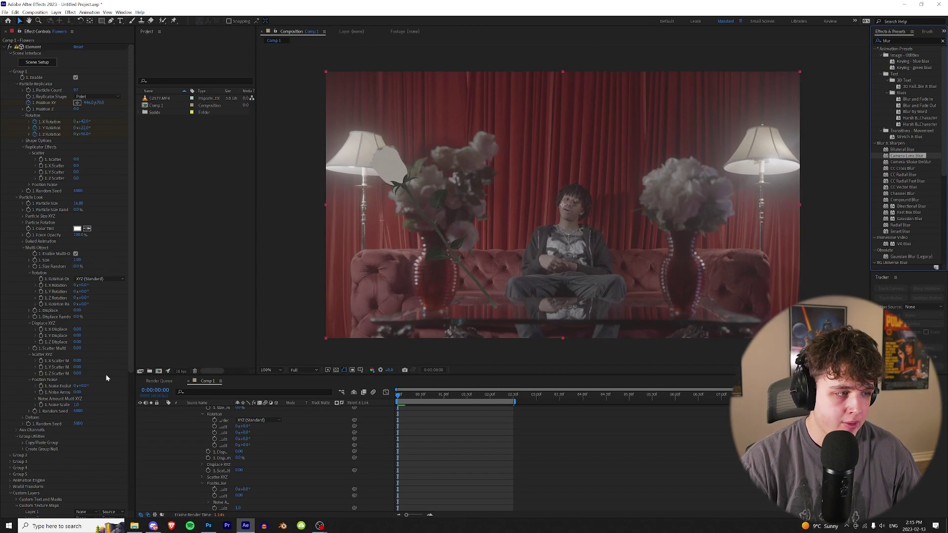
{"action": "left_click_drag", "start_coordinate": [106, 377], "coordinate": [105, 377]}
{"action": "left_click", "coordinate": [79, 395]}
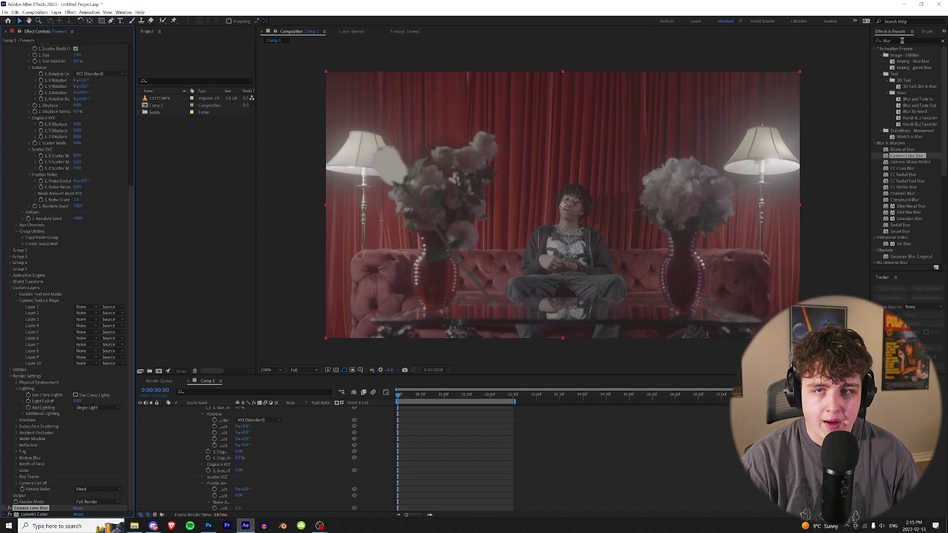
Add the Noise effect to Flowers and raise its Amount, checking the grain up close.
{"action": "double_click", "coordinate": [902, 41]}
{"action": "type", "text": "noise"}
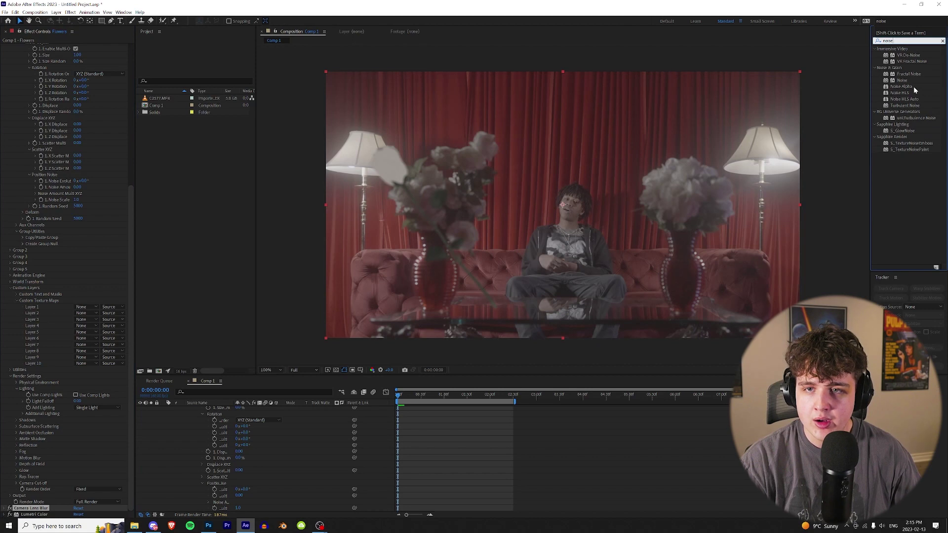
{"action": "left_click_drag", "start_coordinate": [902, 80], "coordinate": [47, 437]}
{"action": "key", "text": "period"}
{"action": "key", "text": "period"}
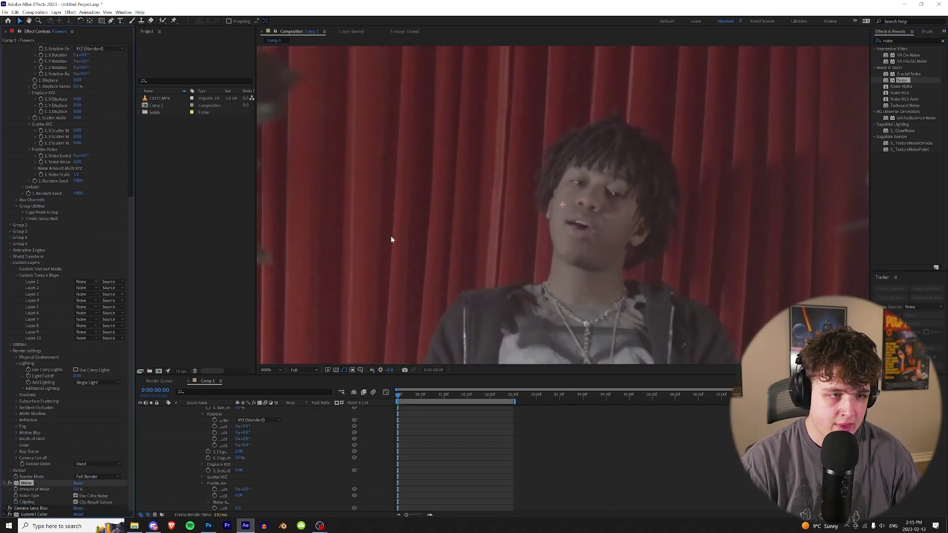
{"action": "left_click_drag", "start_coordinate": [392, 239], "coordinate": [612, 198]}
{"action": "key", "text": "period"}
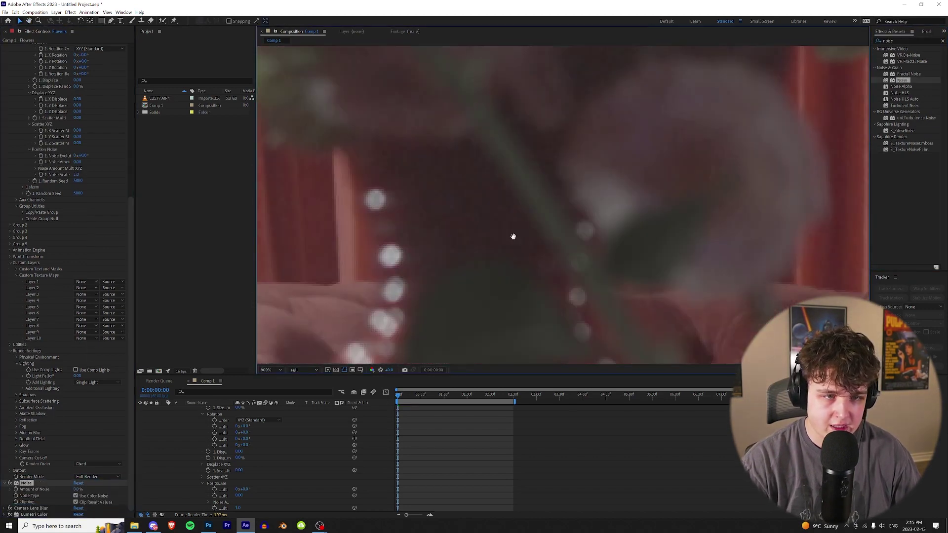
{"action": "left_click_drag", "start_coordinate": [512, 236], "coordinate": [555, 201]}
{"action": "key", "text": "v"}
{"action": "left_click_drag", "start_coordinate": [77, 490], "coordinate": [25, 500]}
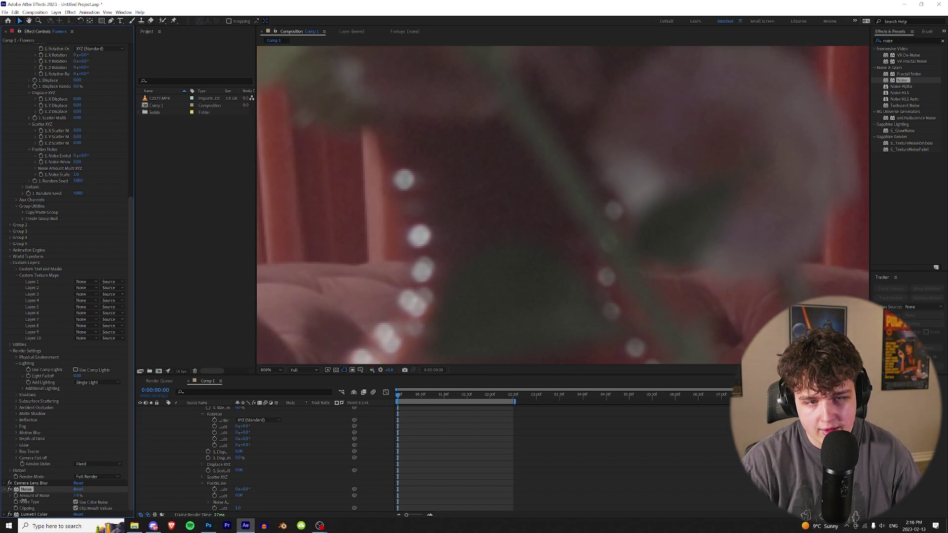
{"action": "key", "text": "slash"}
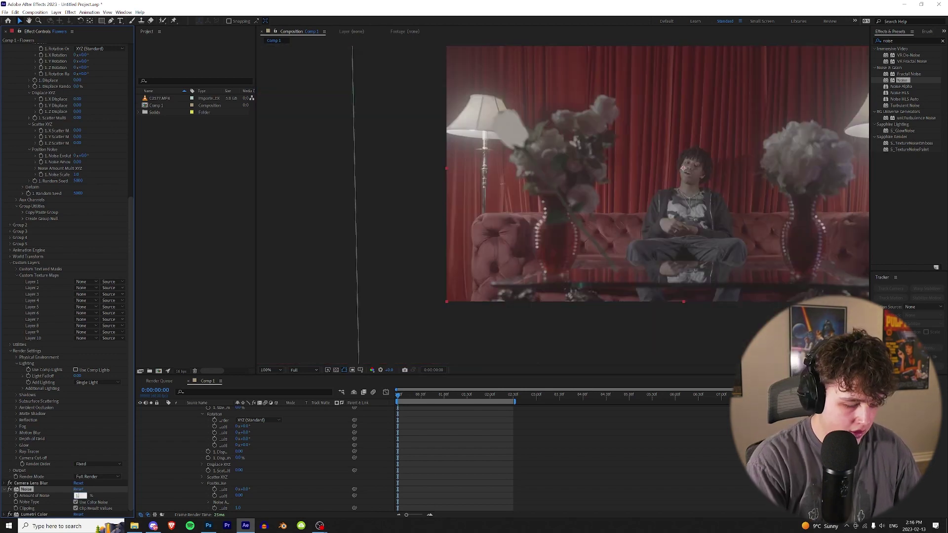
Collapse the Element and Noise settings and duplicate the Flowers layer with Ctrl+D.
{"action": "scroll", "coordinate": [580, 183], "scroll_direction": "up", "scroll_amount": 2}
{"action": "scroll", "coordinate": [582, 182], "scroll_direction": "down", "scroll_amount": 2}
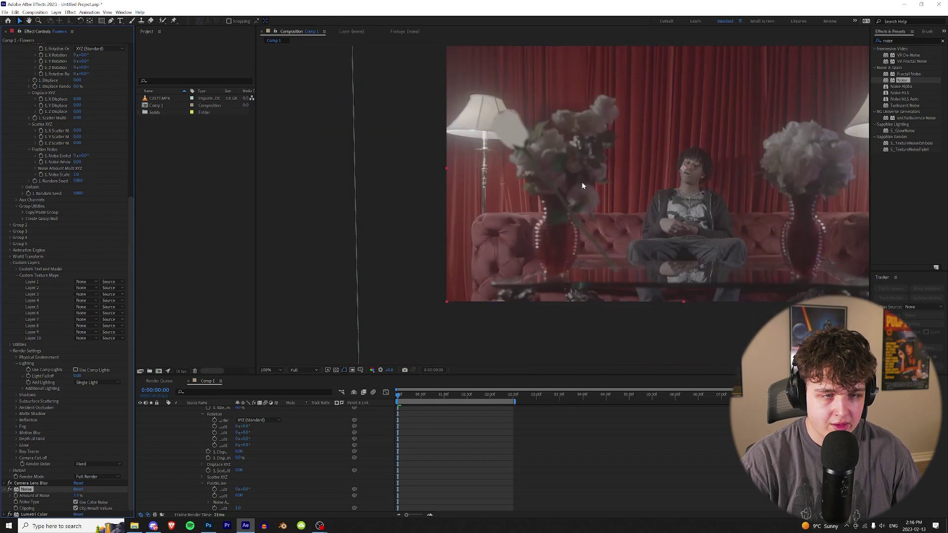
{"action": "left_click_drag", "start_coordinate": [668, 137], "coordinate": [577, 161]}
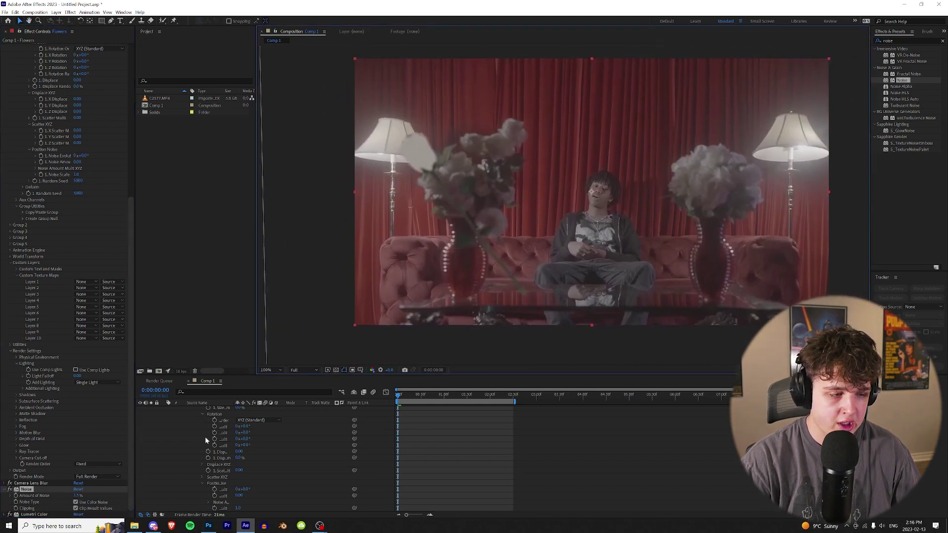
{"action": "scroll", "coordinate": [198, 441], "scroll_direction": "up", "scroll_amount": 6}
{"action": "left_click", "coordinate": [164, 410]}
{"action": "scroll", "coordinate": [60, 341], "scroll_direction": "up", "scroll_amount": 10}
{"action": "left_click", "coordinate": [4, 47]}
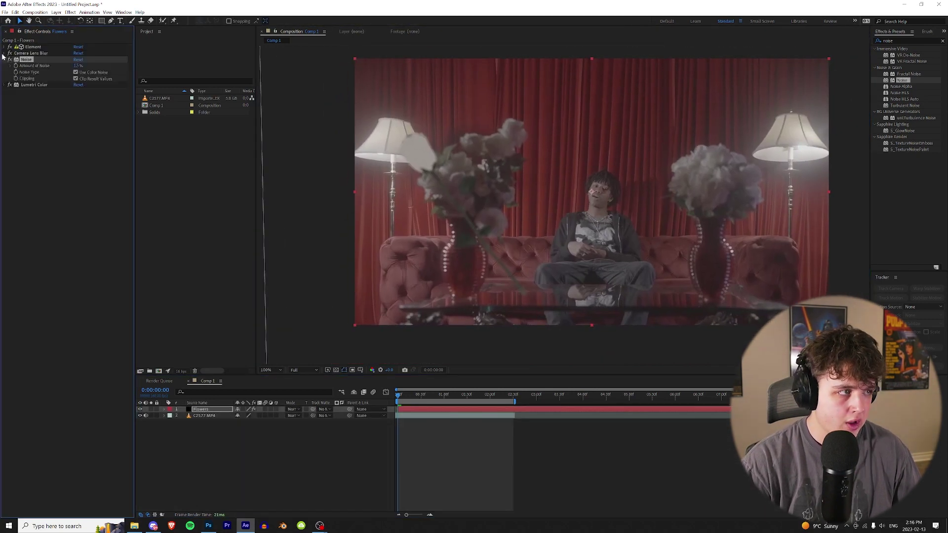
{"action": "left_click", "coordinate": [5, 60]}
{"action": "left_click", "coordinate": [209, 410]}
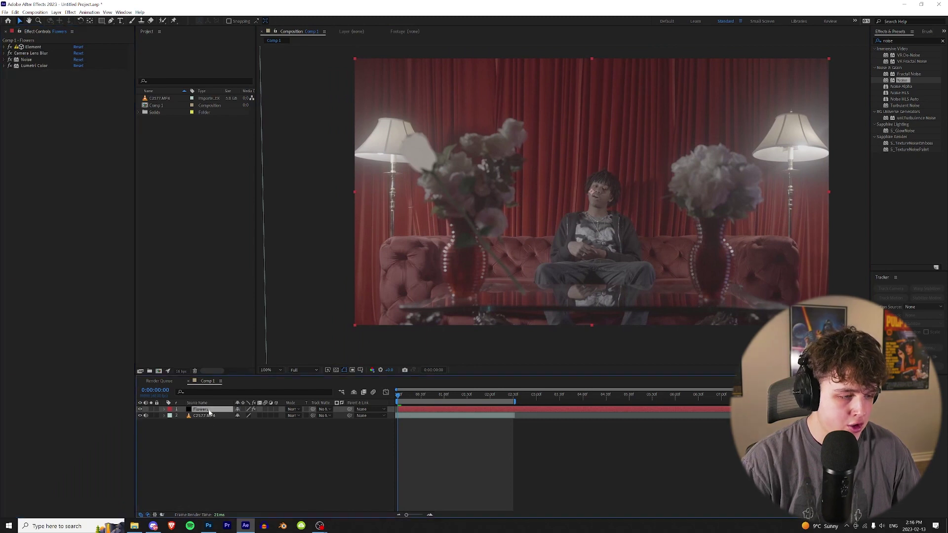
{"action": "key", "text": "ctrl+d"}
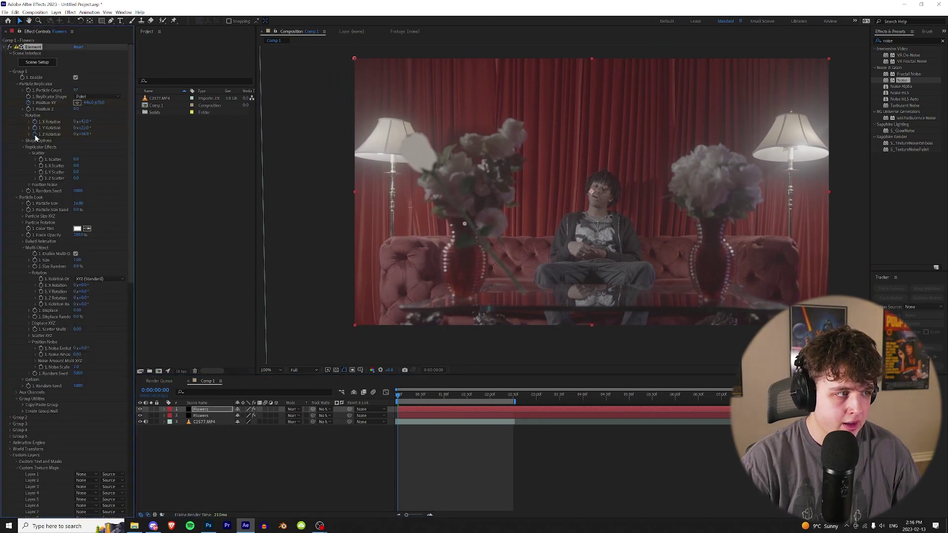
Move the duplicate rose onto the right vase by scrubbing Element's Position X.
{"action": "left_click_drag", "start_coordinate": [88, 103], "coordinate": [289, 106]}
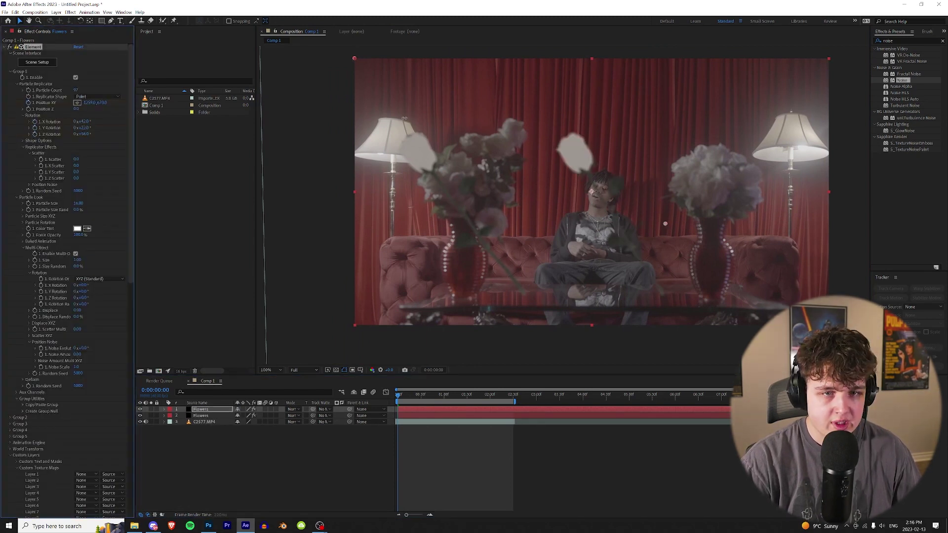
{"action": "left_click", "coordinate": [5, 47]}
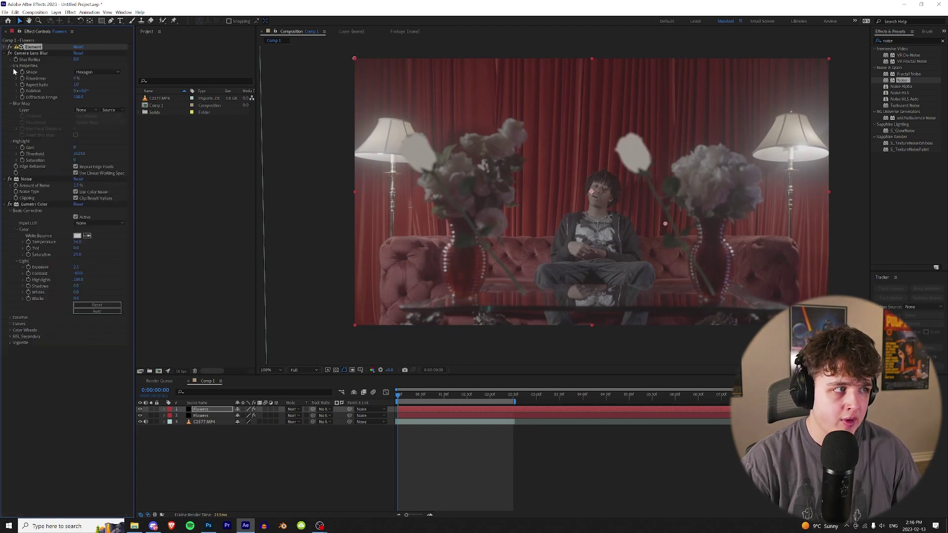
{"action": "left_click", "coordinate": [4, 54]}
{"action": "left_click", "coordinate": [5, 59]}
{"action": "left_click", "coordinate": [4, 66]}
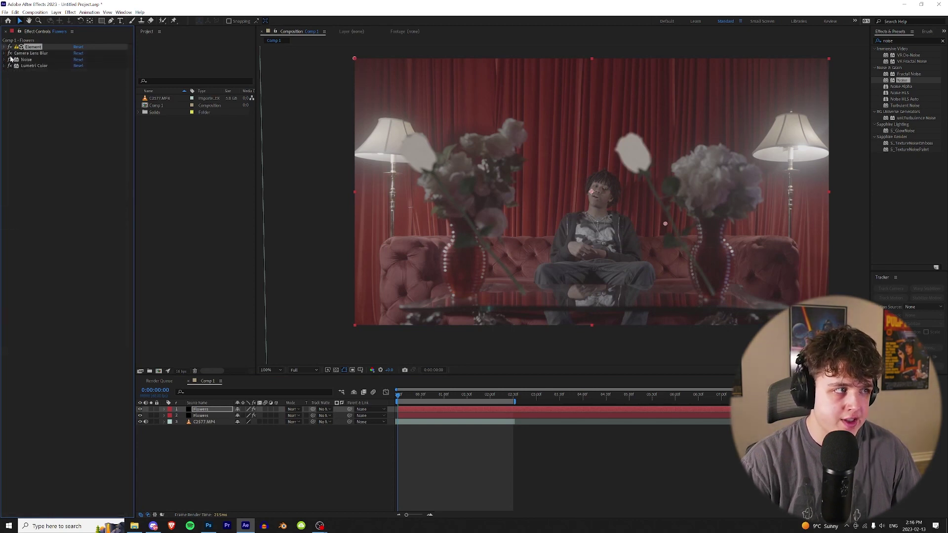
Zero the rose's X, Y and Z rotation, then scrub Y Rotation to 172°.
{"action": "left_click", "coordinate": [5, 47]}
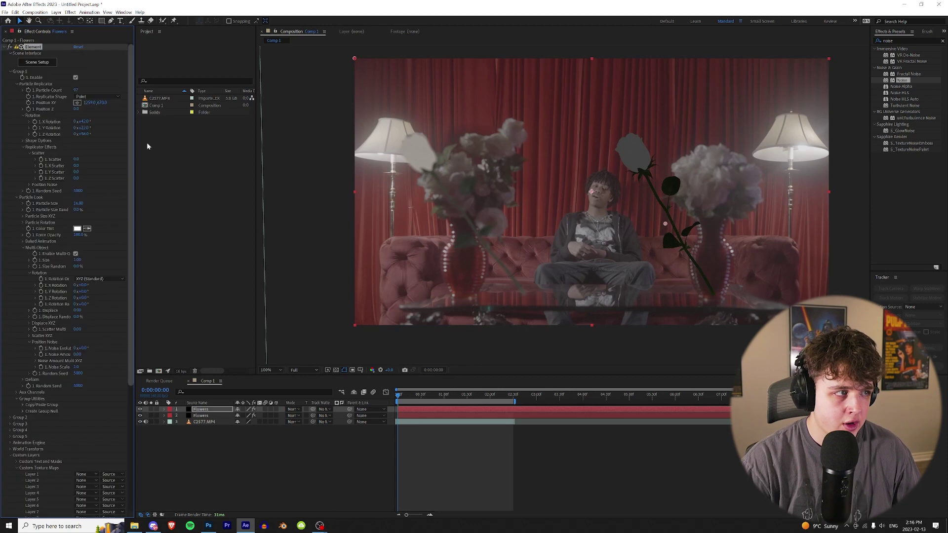
{"action": "left_click", "coordinate": [85, 122]}
{"action": "type", "text": "0"}
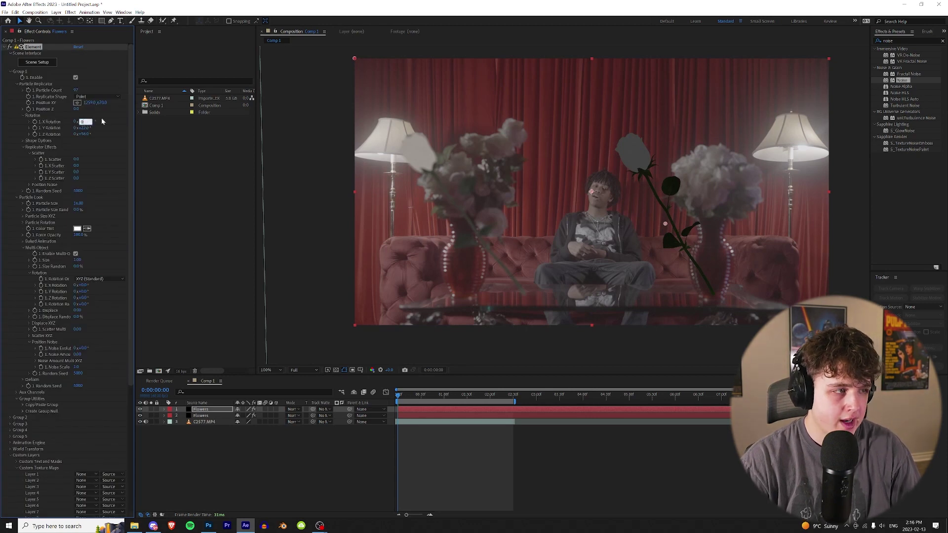
{"action": "left_click", "coordinate": [102, 122]}
{"action": "left_click", "coordinate": [84, 128]}
{"action": "type", "text": "0"}
{"action": "left_click", "coordinate": [87, 135]}
{"action": "type", "text": "0"}
{"action": "left_click", "coordinate": [97, 134]}
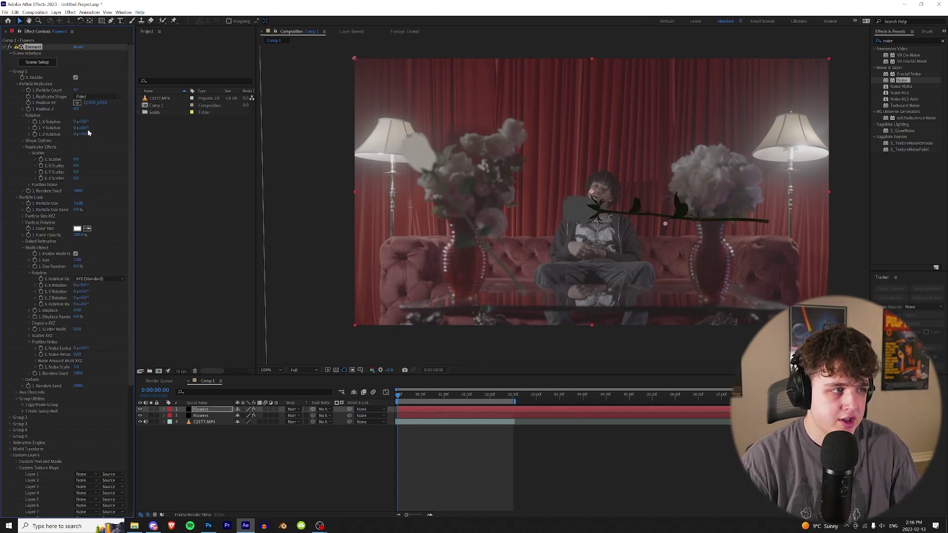
{"action": "left_click_drag", "start_coordinate": [88, 129], "coordinate": [215, 112]}
{"action": "left_click_drag", "start_coordinate": [79, 203], "coordinate": [126, 203]}
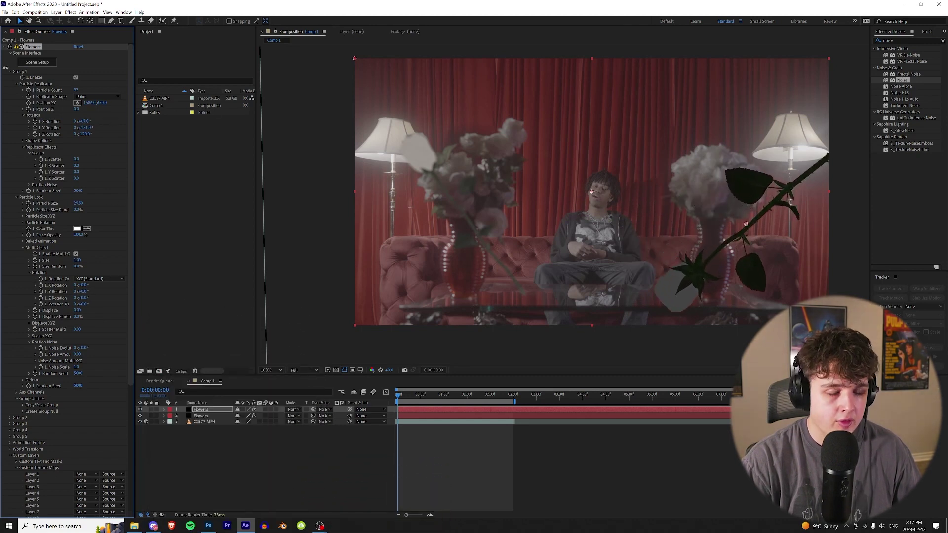
{"action": "left_click_drag", "start_coordinate": [101, 102], "coordinate": [36, 96]}
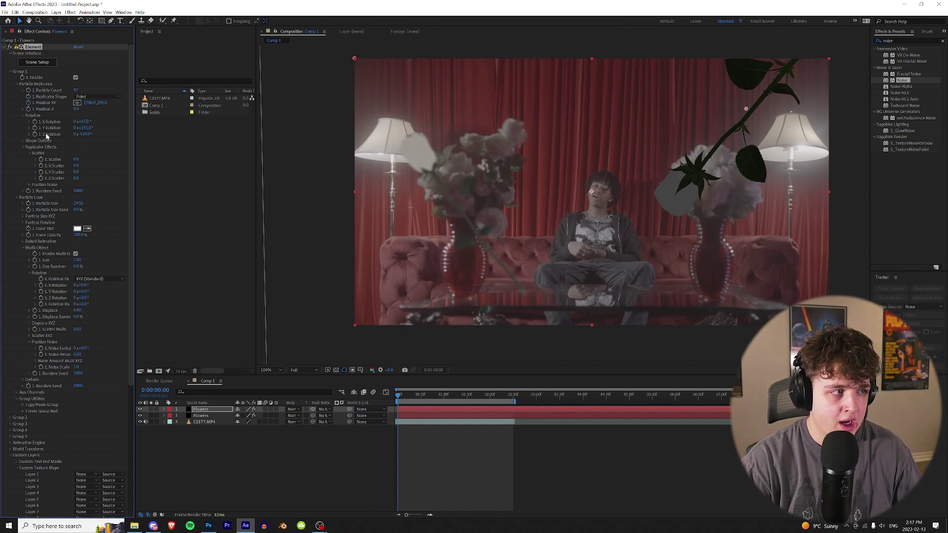
{"action": "left_click_drag", "start_coordinate": [406, 395], "coordinate": [513, 400]}
{"action": "left_click_drag", "start_coordinate": [102, 103], "coordinate": [37, 96]}
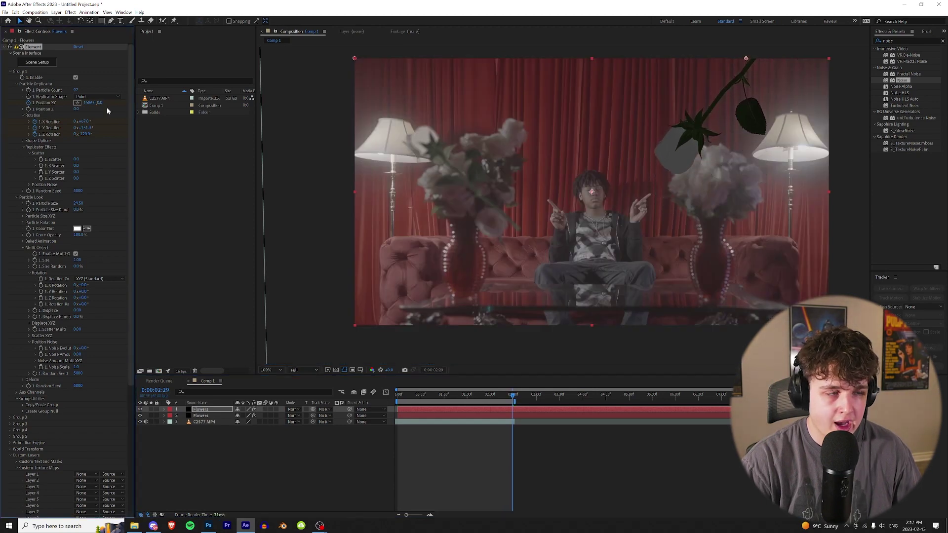
{"action": "left_click_drag", "start_coordinate": [93, 123], "coordinate": [82, 136]}
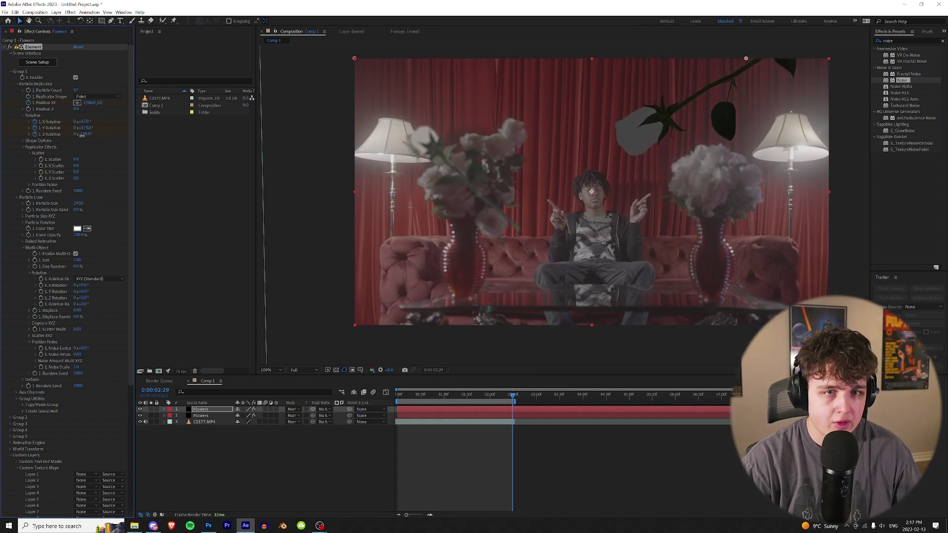
{"action": "left_click", "coordinate": [484, 395]}
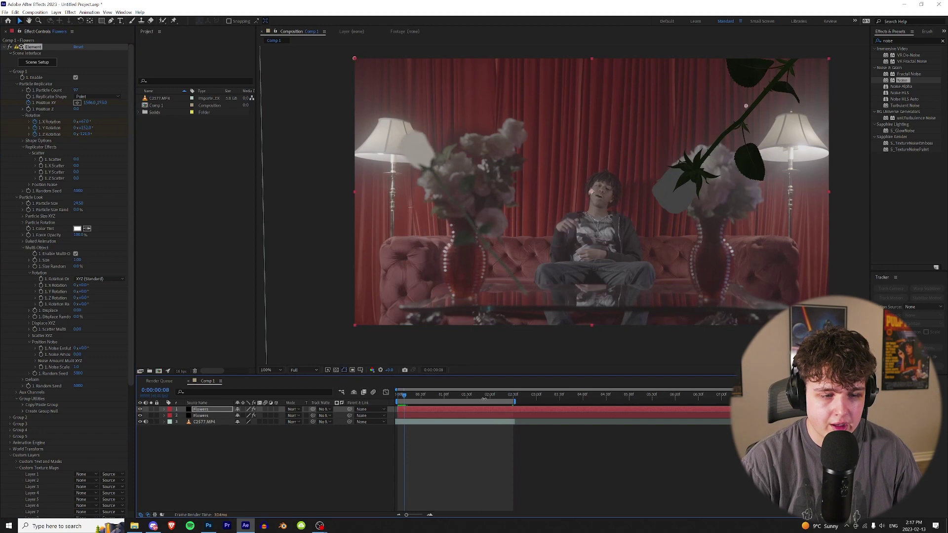
{"action": "mouse_move", "coordinate": [486, 397]}
{"action": "left_mouse_down"}
{"action": "mouse_move", "coordinate": [500, 396]}
{"action": "mouse_move", "coordinate": [472, 396]}
{"action": "left_mouse_up"}
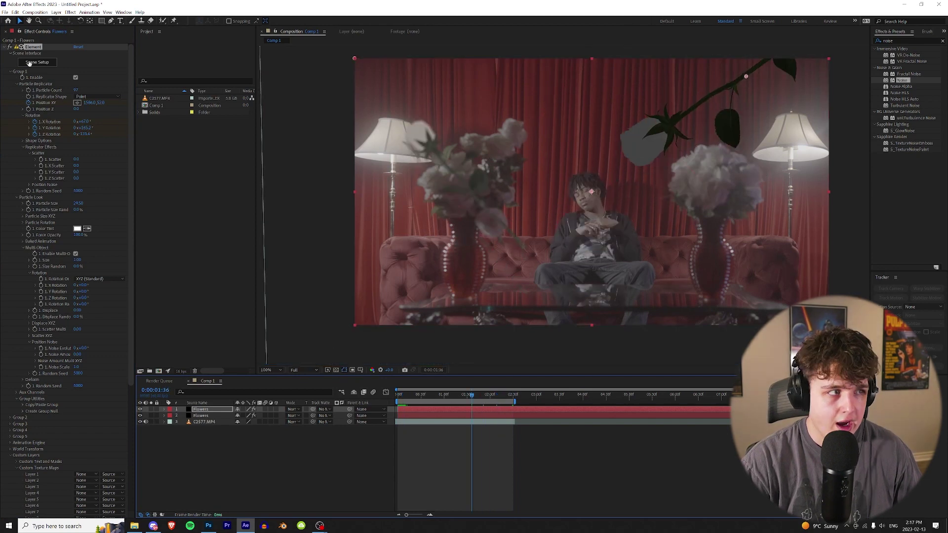
{"action": "left_click", "coordinate": [4, 48]}
{"action": "left_click", "coordinate": [4, 47]}
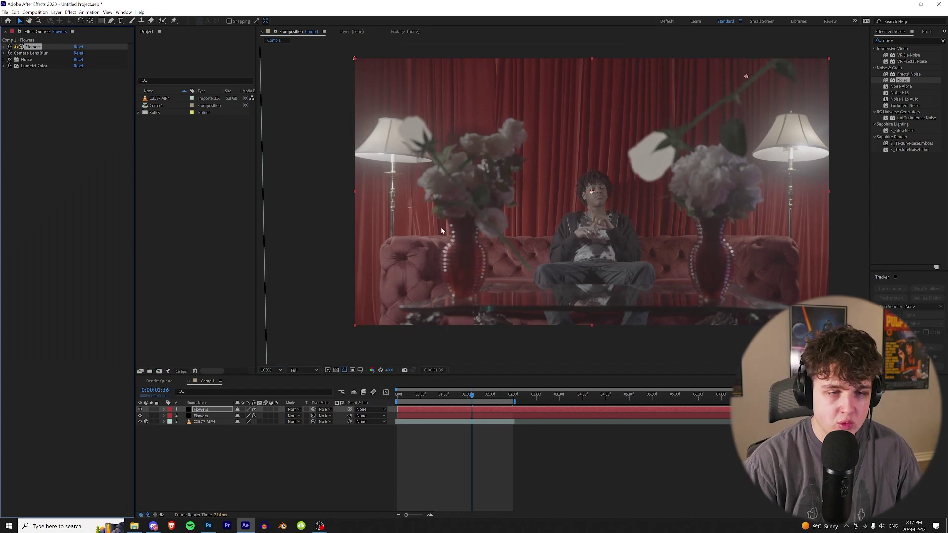
Set the duplicate rose's Camera Lens Blur radius to 14 and scrub ahead to preview it.
{"action": "left_click", "coordinate": [5, 53]}
{"action": "left_click", "coordinate": [77, 60]}
{"action": "type", "text": "14"}
{"action": "key", "text": "Return"}
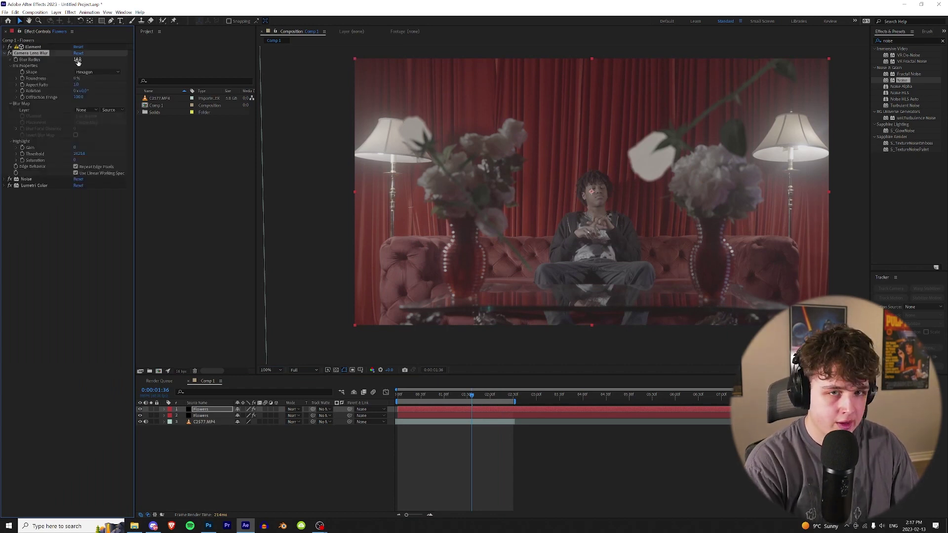
{"action": "left_click", "coordinate": [77, 60]}
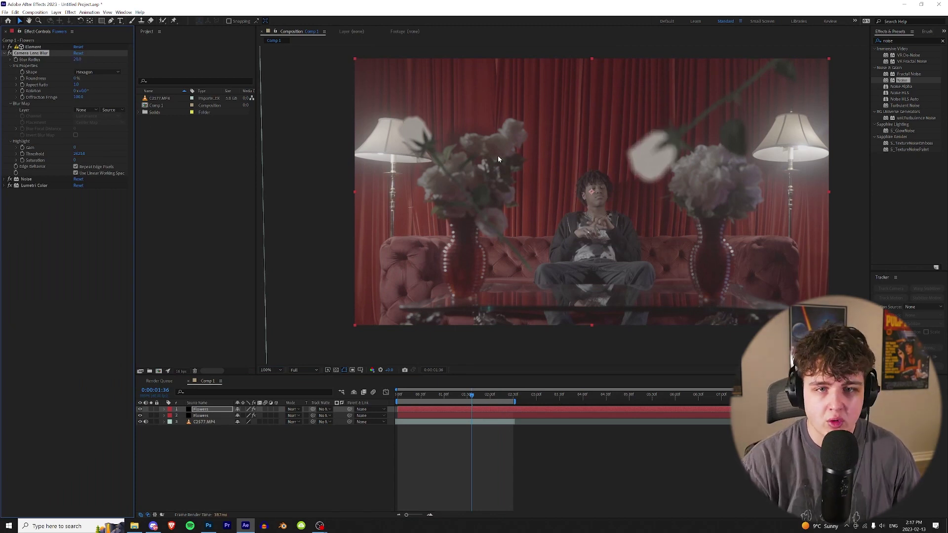
{"action": "left_click_drag", "start_coordinate": [478, 396], "coordinate": [490, 394]}
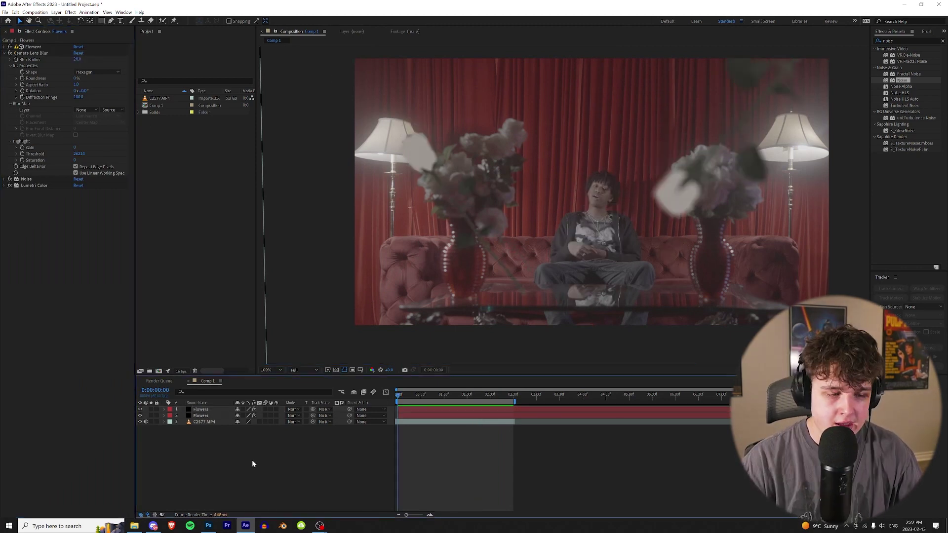
Add a new Adjustment Layer, apply Lumetri Color to it and expand Creative.
{"action": "right_click", "coordinate": [238, 463]}
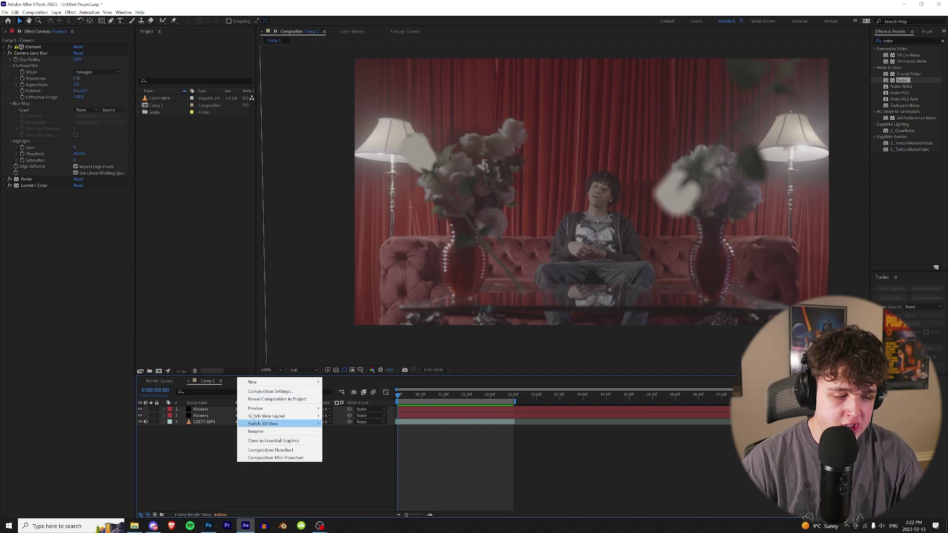
{"action": "mouse_move", "coordinate": [277, 382]}
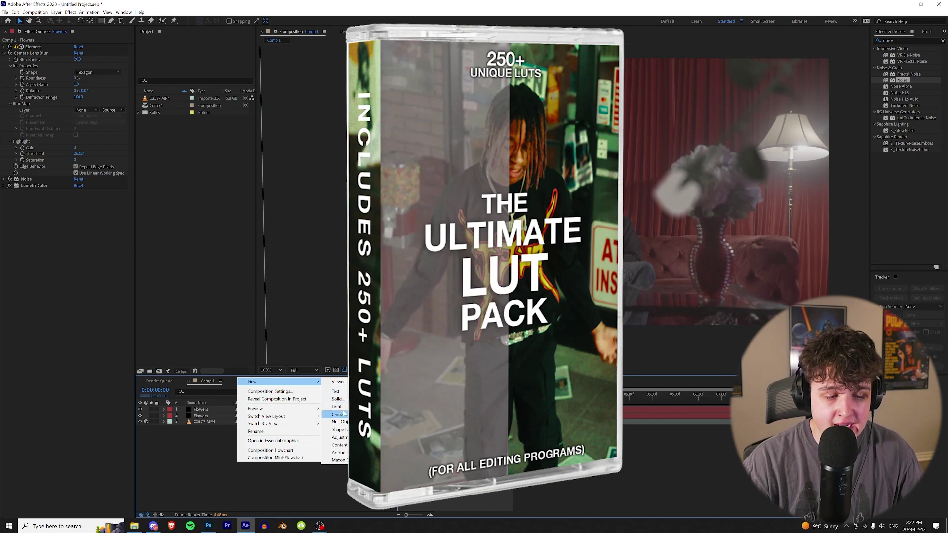
{"action": "left_click", "coordinate": [340, 438]}
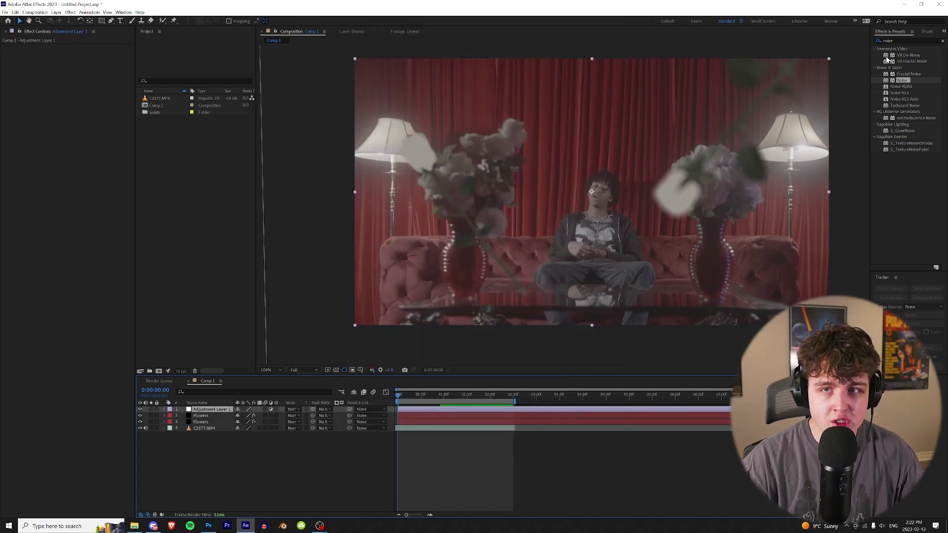
{"action": "left_click_drag", "start_coordinate": [894, 41], "coordinate": [850, 48]}
{"action": "type", "text": "lu"}
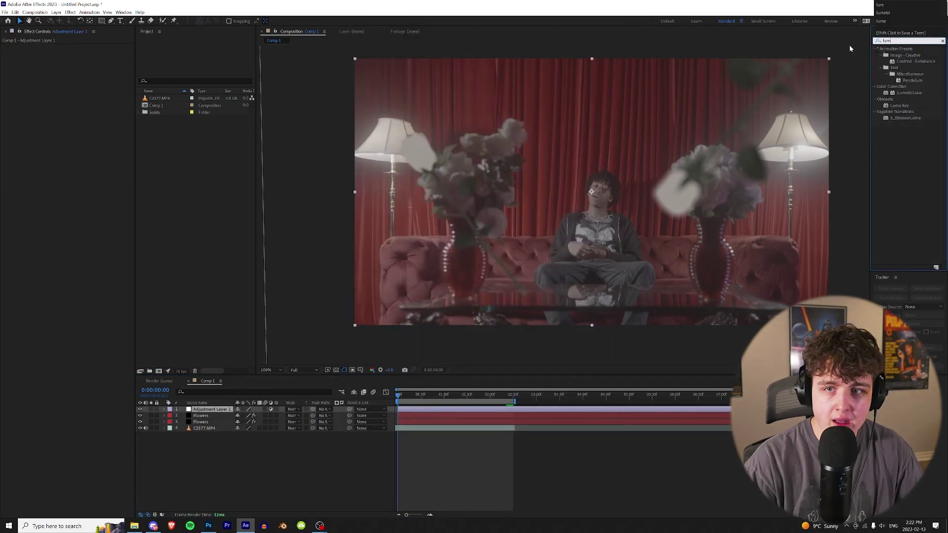
{"action": "type", "text": "m"}
{"action": "left_click_drag", "start_coordinate": [910, 93], "coordinate": [204, 410]}
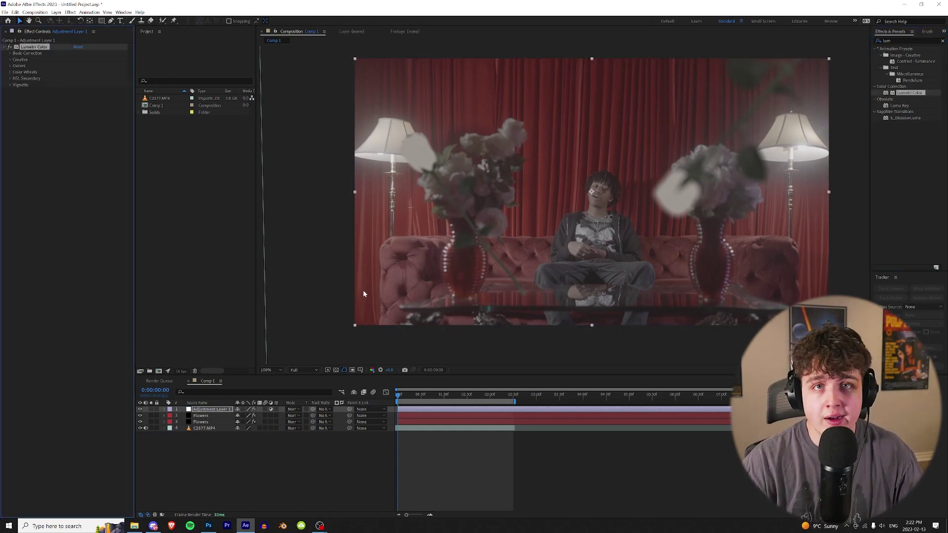
{"action": "left_click", "coordinate": [11, 60]}
Load 135.cube from the LUT pack folder as the Lumetri Creative Look and play back.
{"action": "left_click", "coordinate": [80, 73]}
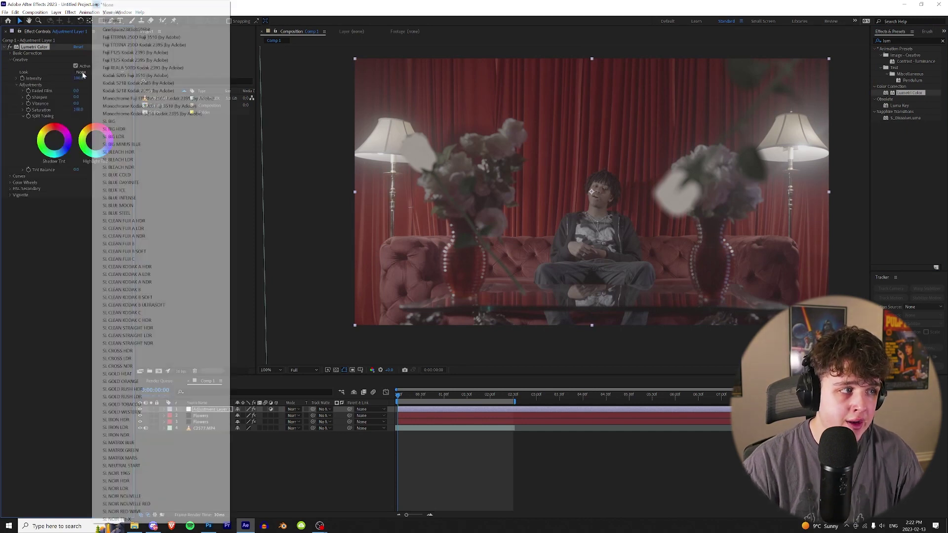
{"action": "left_click", "coordinate": [110, 20]}
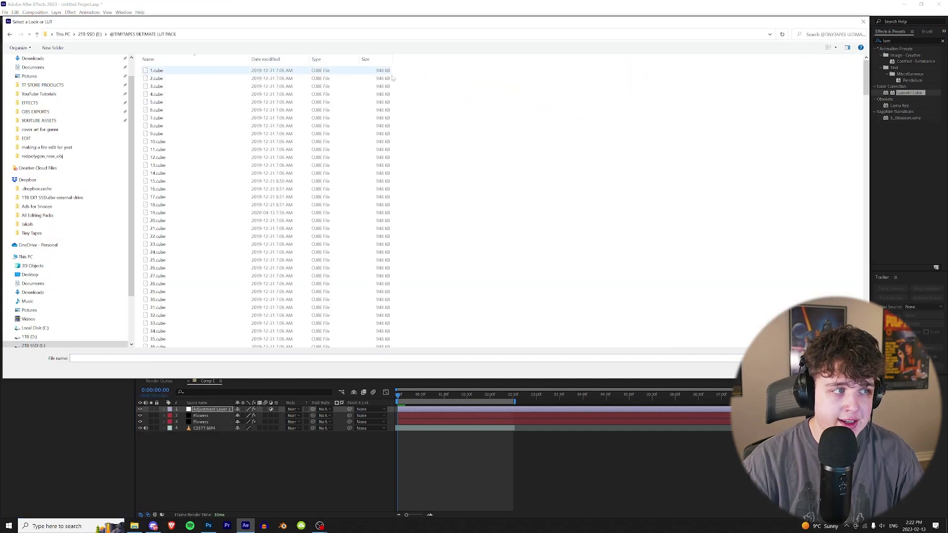
{"action": "left_click_drag", "start_coordinate": [866, 75], "coordinate": [865, 217]}
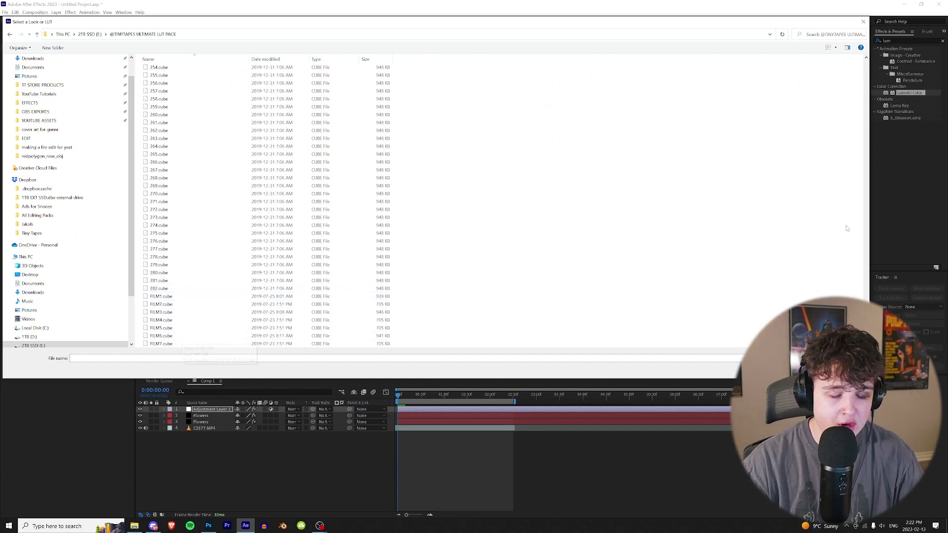
{"action": "scroll", "coordinate": [167, 247], "scroll_direction": "up", "scroll_amount": 20}
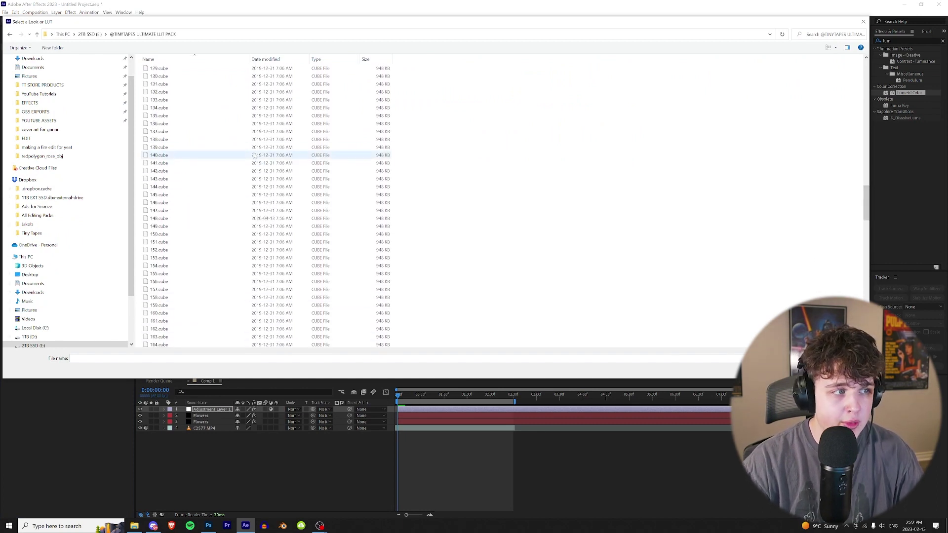
{"action": "double_click", "coordinate": [159, 148]}
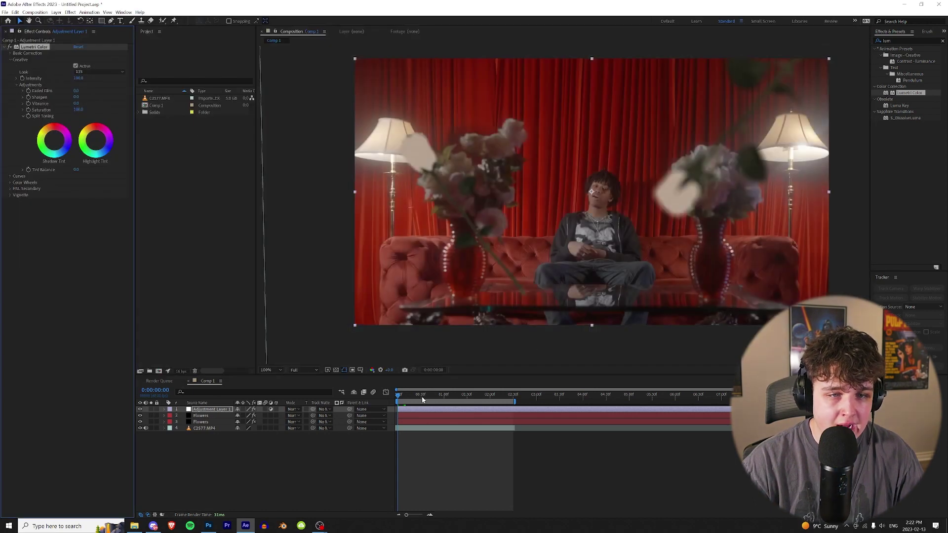
{"action": "key", "text": "space"}
Toggle the adjustment layer on and off to compare the grade, then open Basic Correction.
{"action": "left_click", "coordinate": [140, 409]}
{"action": "left_click", "coordinate": [140, 410]}
{"action": "left_click", "coordinate": [140, 410]}
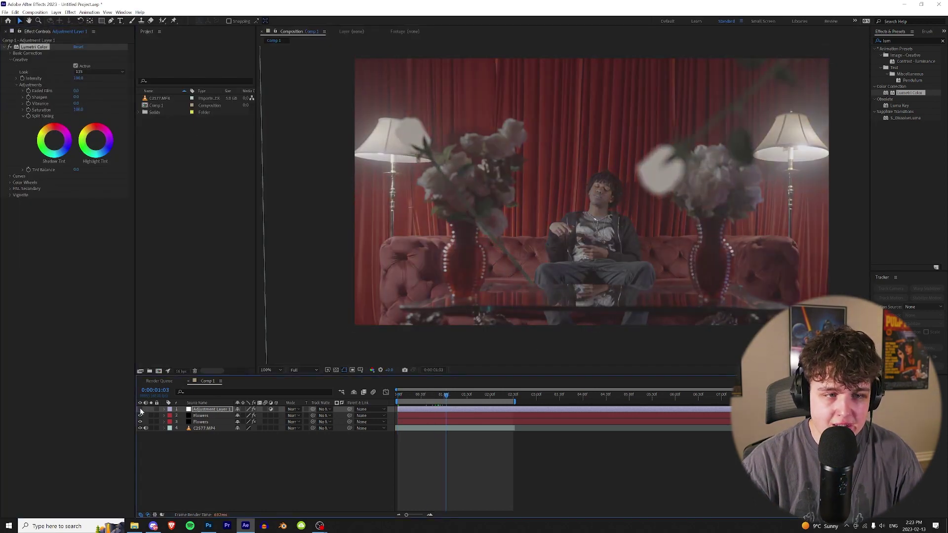
{"action": "left_click", "coordinate": [140, 409]}
{"action": "left_click", "coordinate": [140, 409]}
{"action": "left_click", "coordinate": [140, 409]}
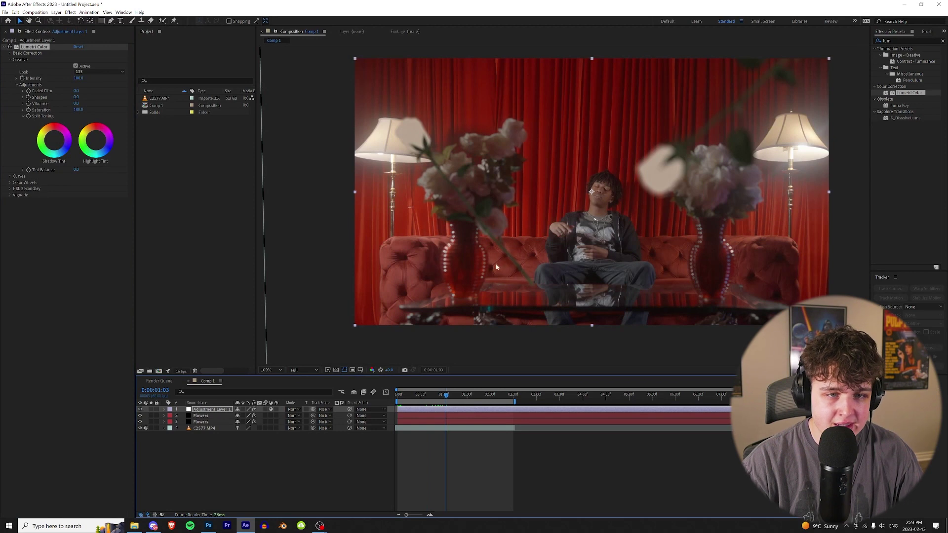
{"action": "left_click", "coordinate": [10, 53]}
{"action": "left_click", "coordinate": [11, 161]}
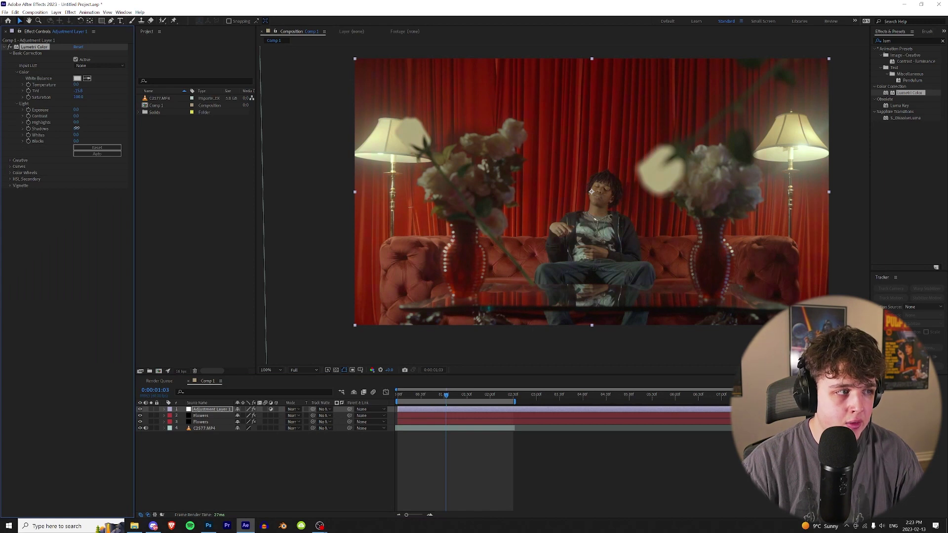
Drag Shadows to -65 and Saturation to 51, then check the grade at 0:00:02:05.
{"action": "left_click_drag", "start_coordinate": [28, 138], "coordinate": [115, 142]}
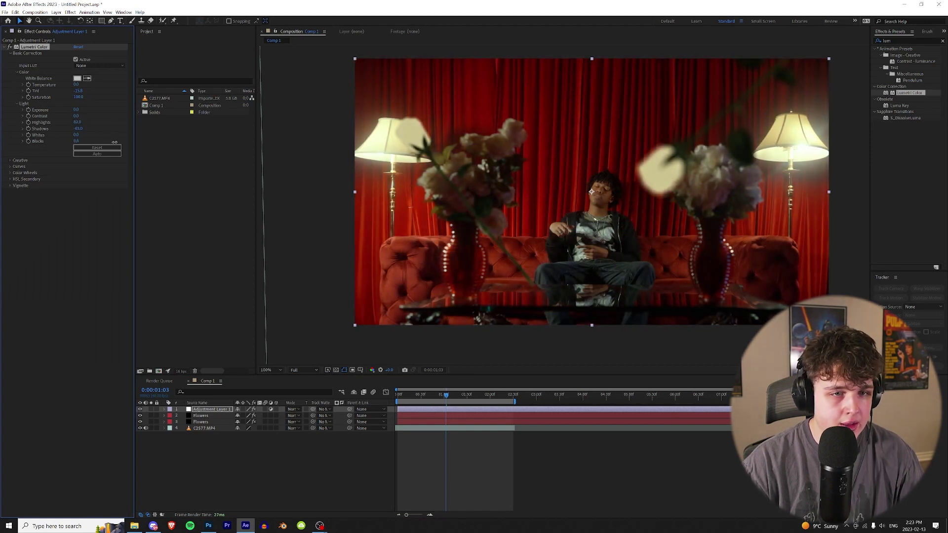
{"action": "left_click_drag", "start_coordinate": [78, 97], "coordinate": [64, 99]}
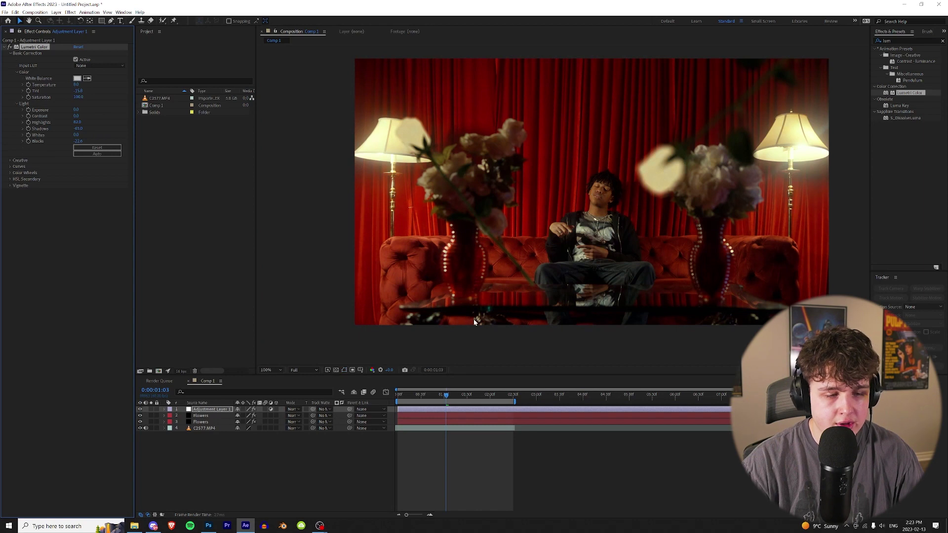
{"action": "left_click_drag", "start_coordinate": [446, 395], "coordinate": [480, 398]}
{"action": "left_click", "coordinate": [140, 409]}
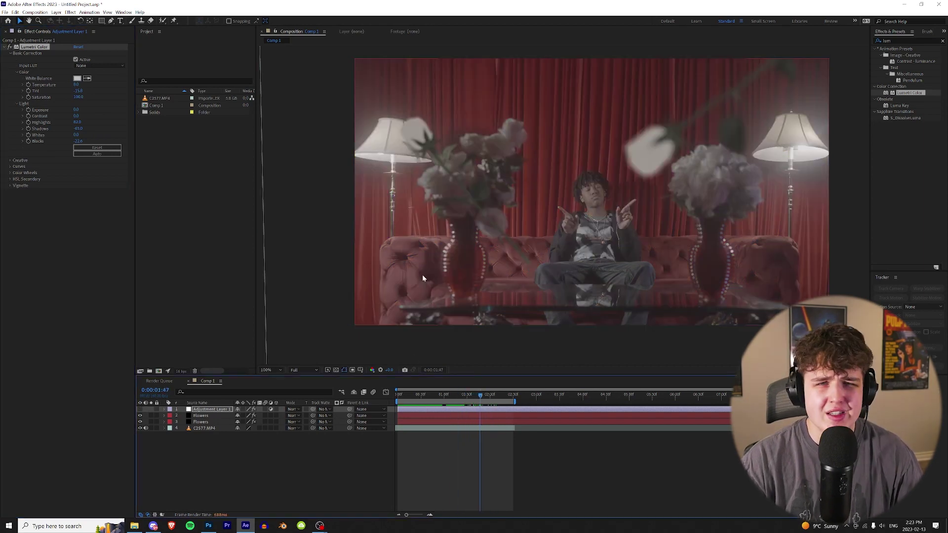
{"action": "left_click", "coordinate": [140, 409]}
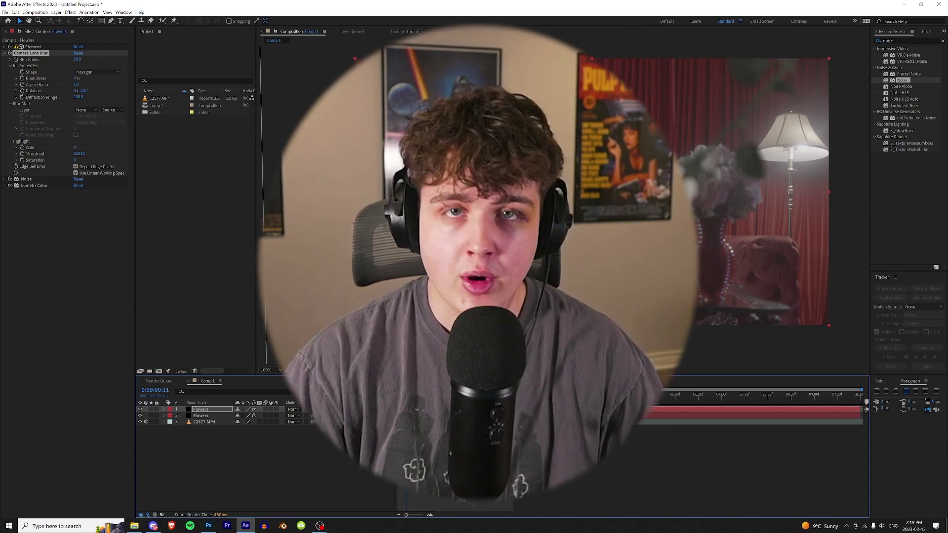
{"action": "left_click", "coordinate": [201, 416]}
{"action": "left_click", "coordinate": [203, 410]}
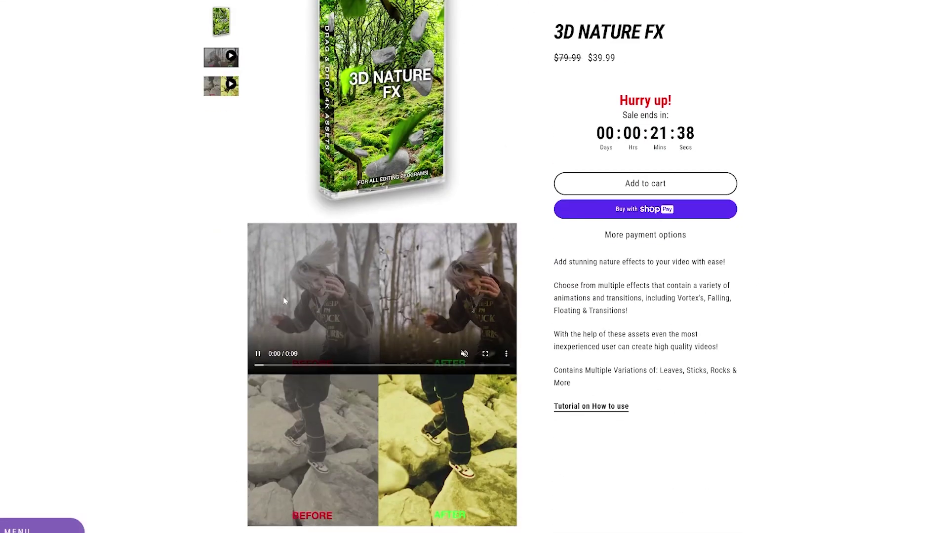
Scroll the 3D LEAN FX product page showing the $39.99 sale price.
{"action": "scroll", "coordinate": [428, 313], "scroll_direction": "up", "scroll_amount": 3}
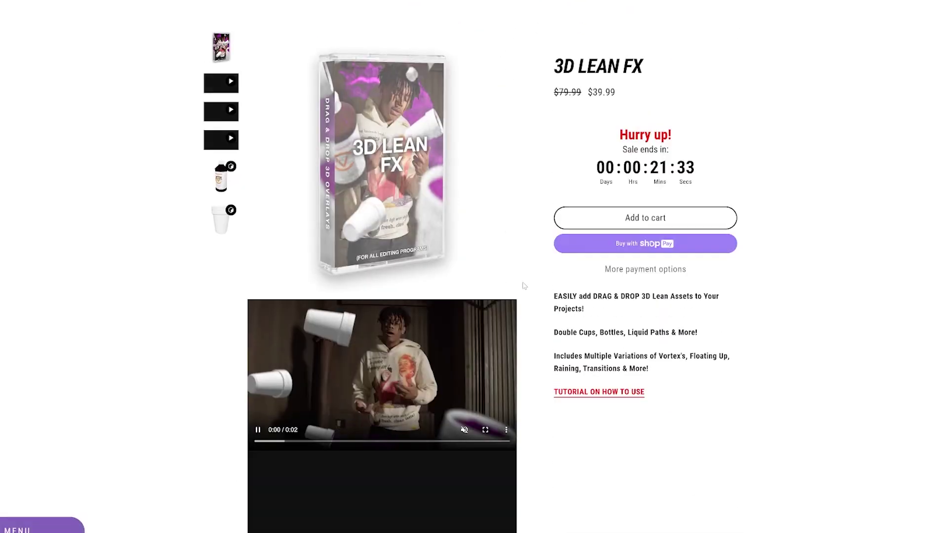
{"action": "scroll", "coordinate": [524, 286], "scroll_direction": "down", "scroll_amount": 5}
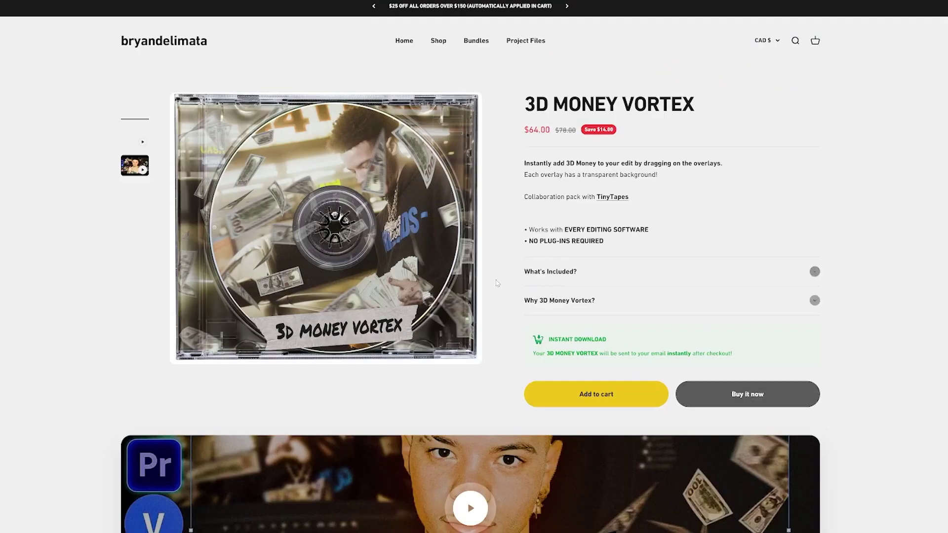